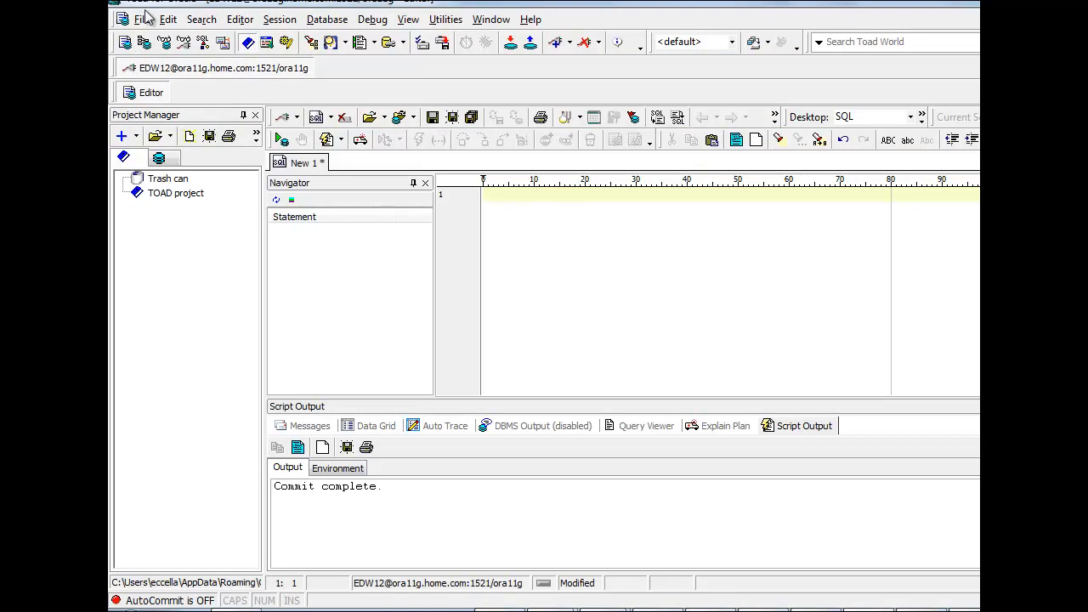
Step: Open PatientRecord1.sql and execute its entire script to create the table EDW12.BCBSND_STAGE1
left_click(143, 19)
left_click(156, 40)
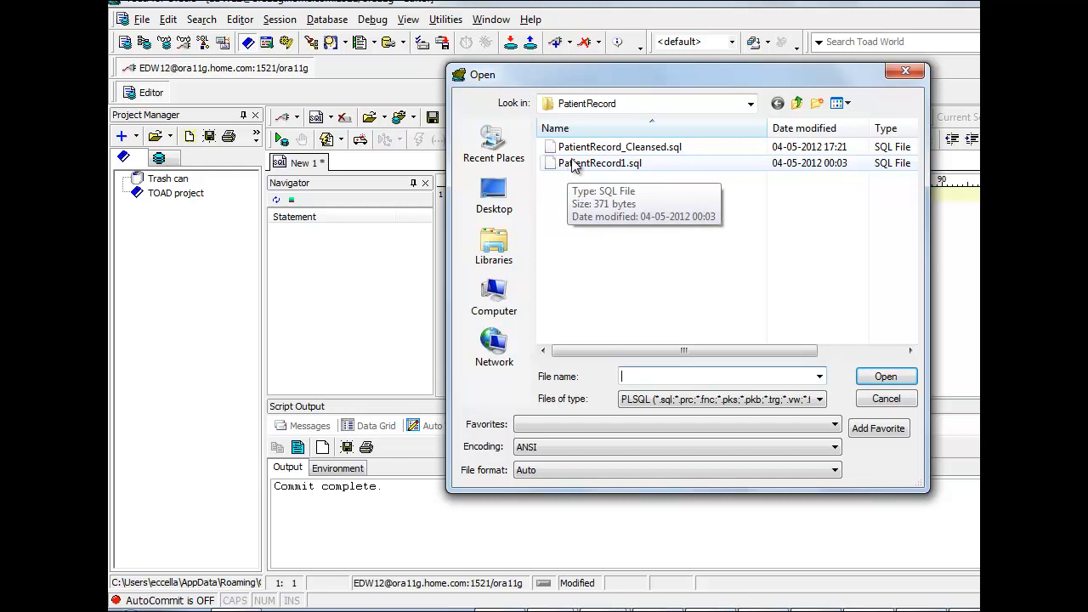
double_click(596, 163)
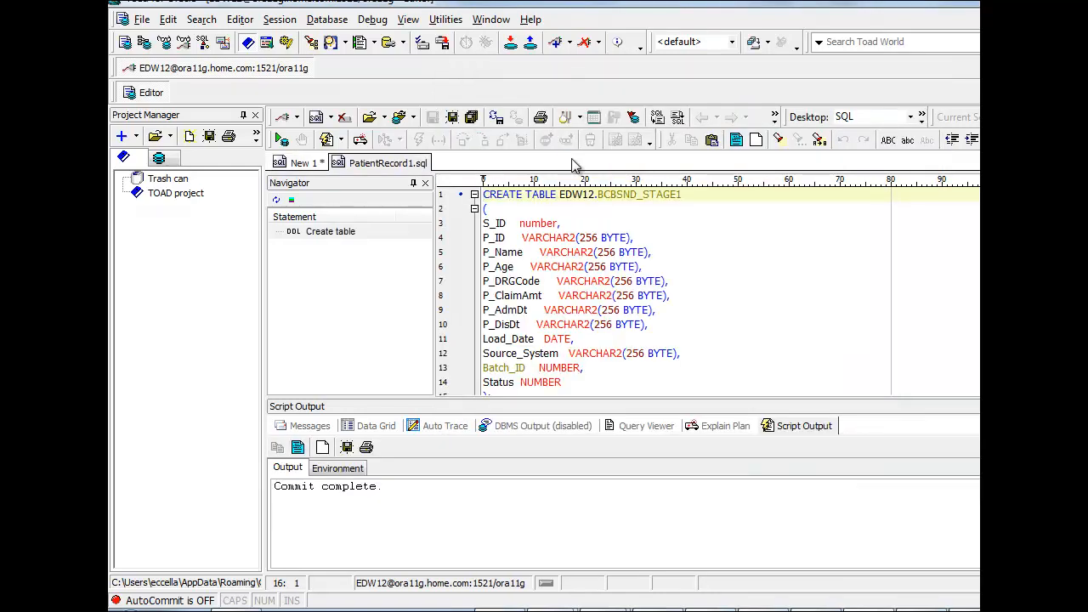
key("ctrl+a")
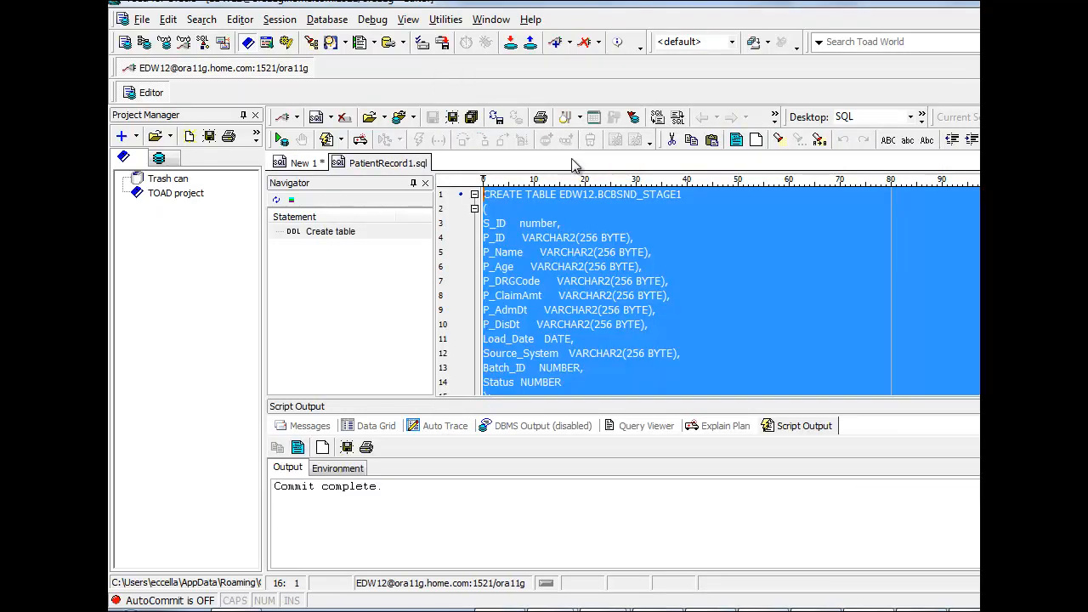
key("F5")
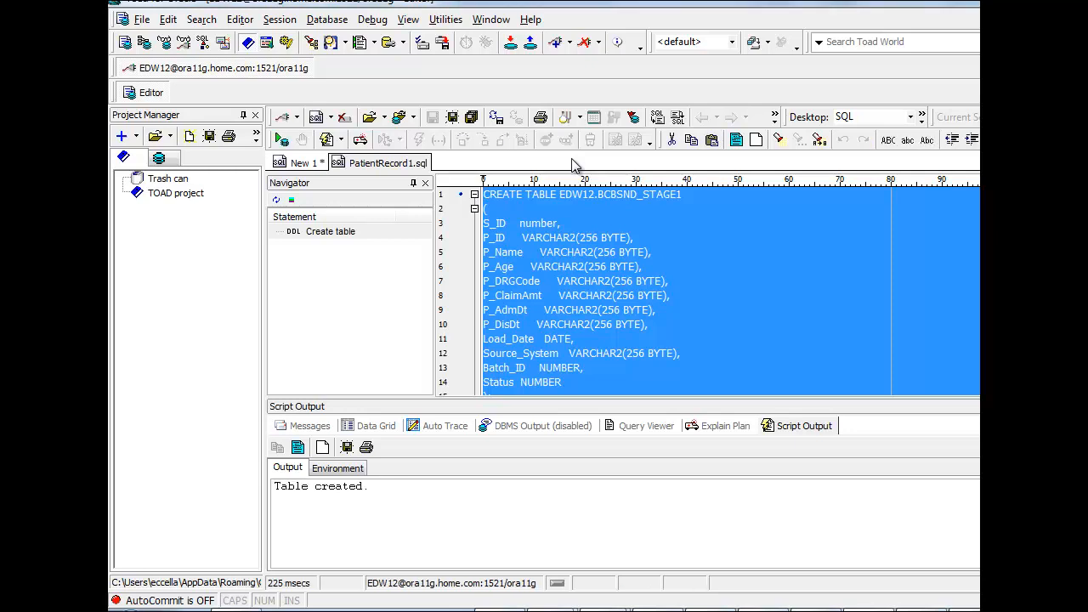
Step: Open PatientRecord_Cleansed.sql and execute its entire script to create the table EDW12.BCBSND_STAGE2
left_click(150, 21)
left_click(158, 40)
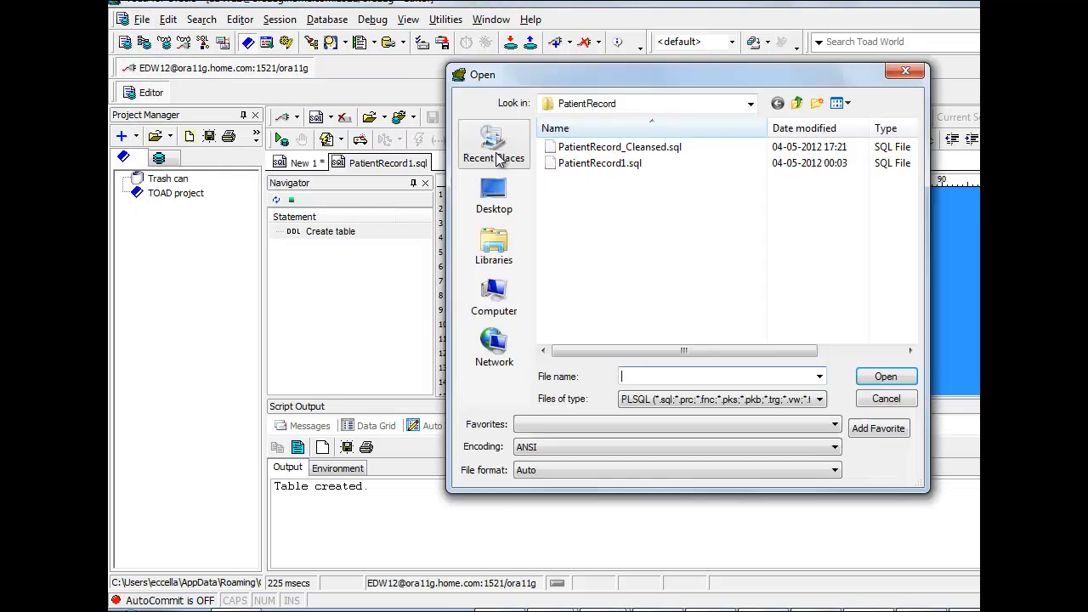
double_click(590, 148)
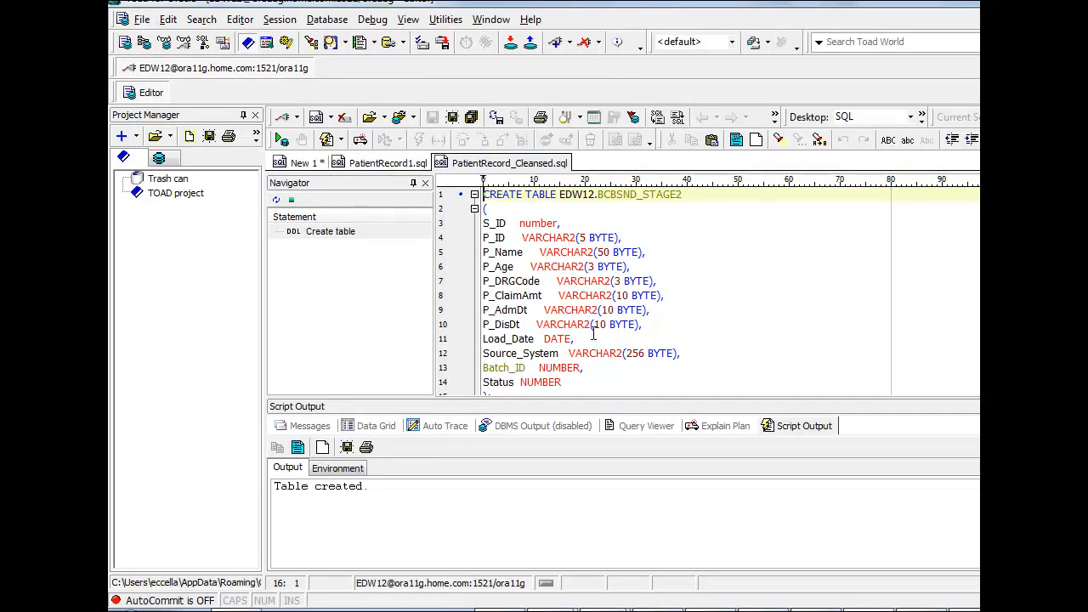
key("ctrl+a")
key("F5")
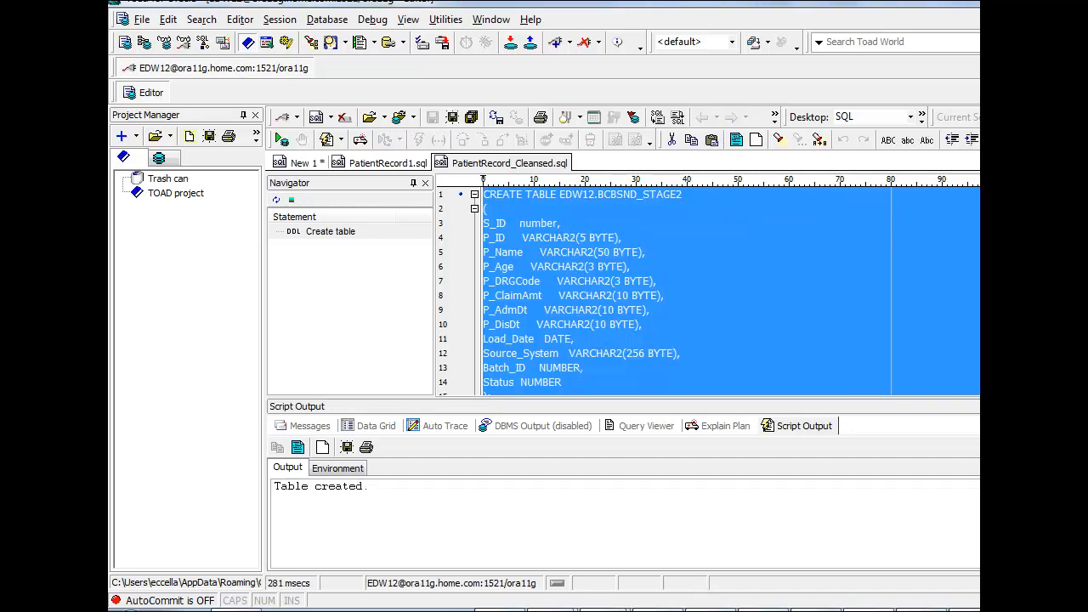
Step: Switch to PowerCenter Repository Manager and load Com_PatientRecord.xml.xml for an object import into the expanded DX_Training folder
key("alt+Tab")
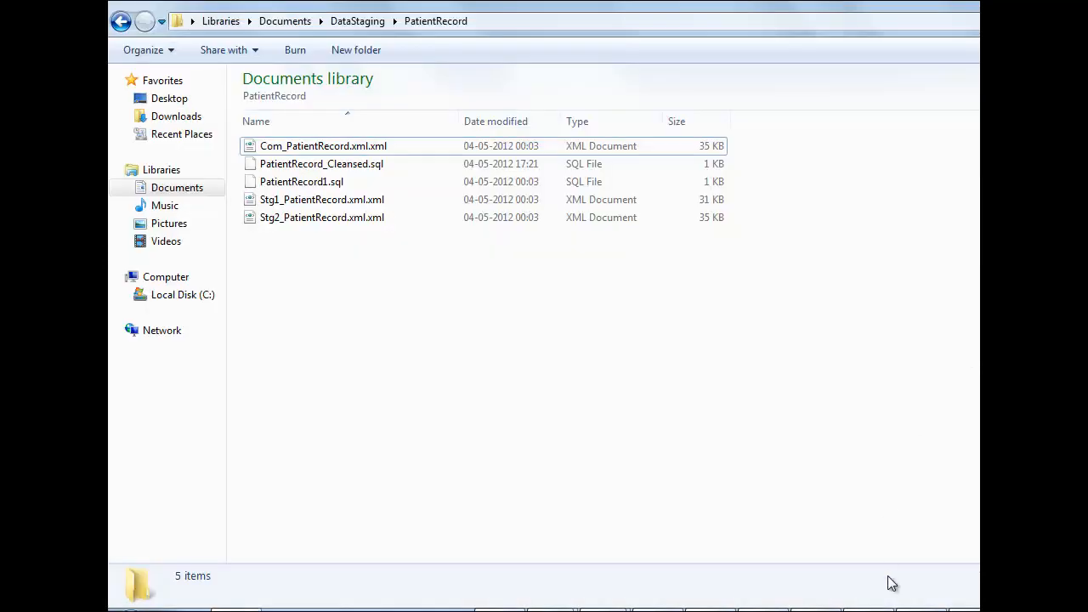
key("alt+Tab")
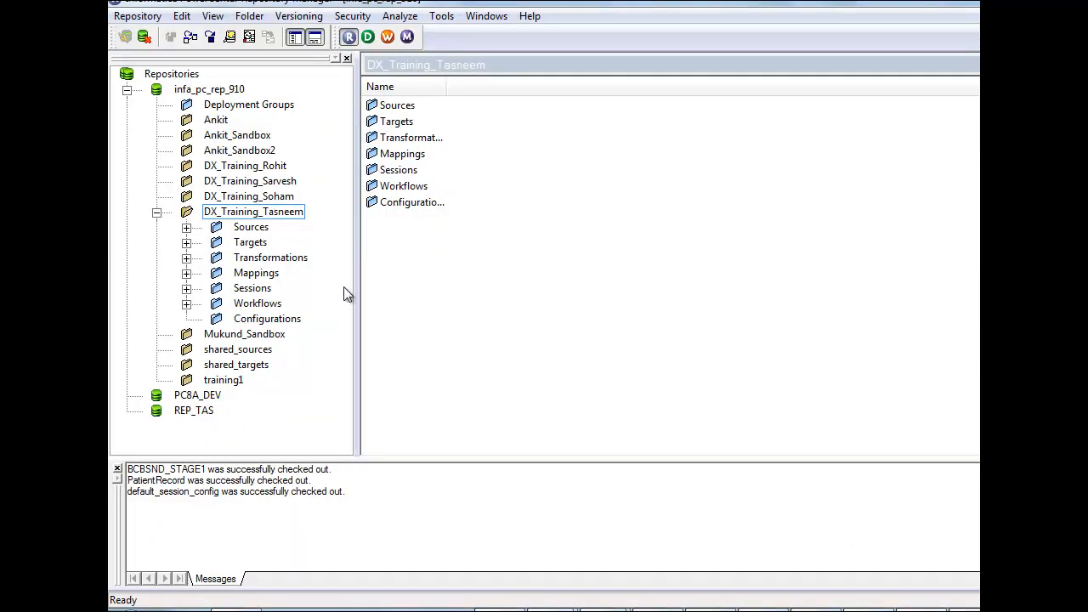
left_click(137, 16)
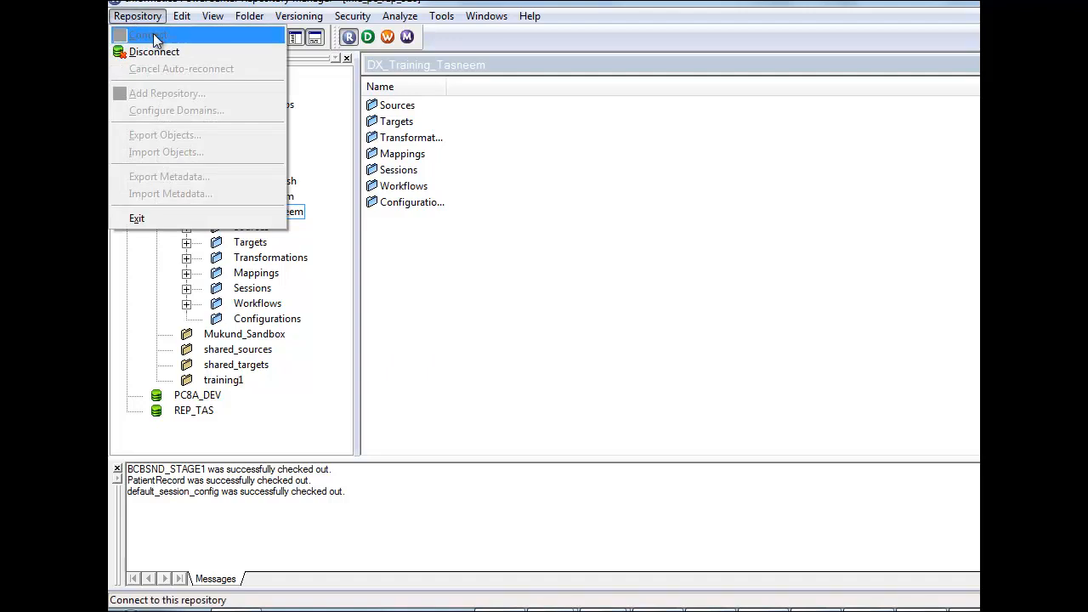
left_click(301, 212)
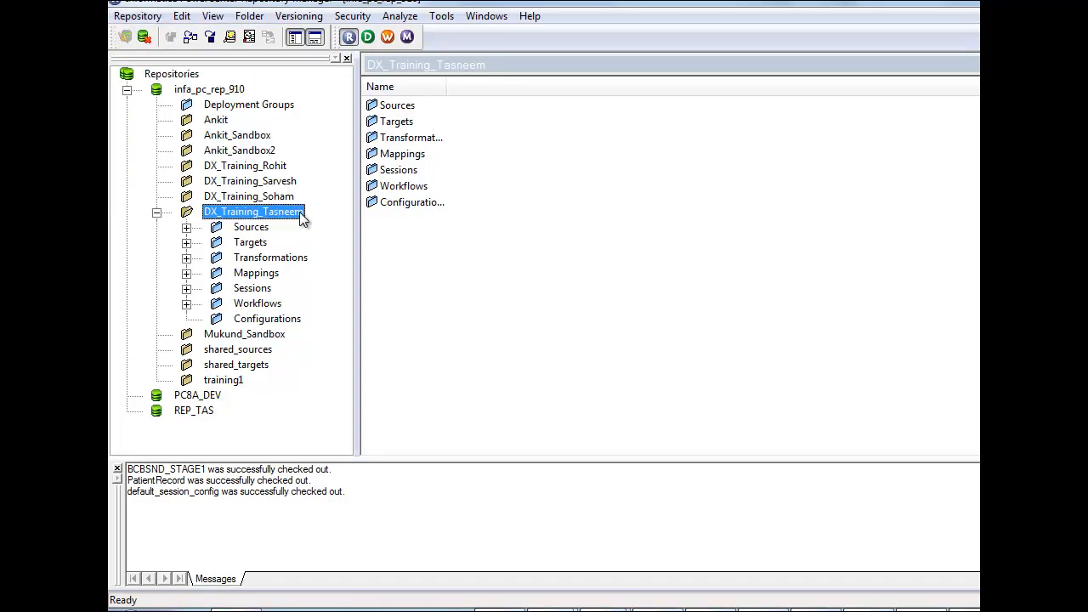
left_click(125, 14)
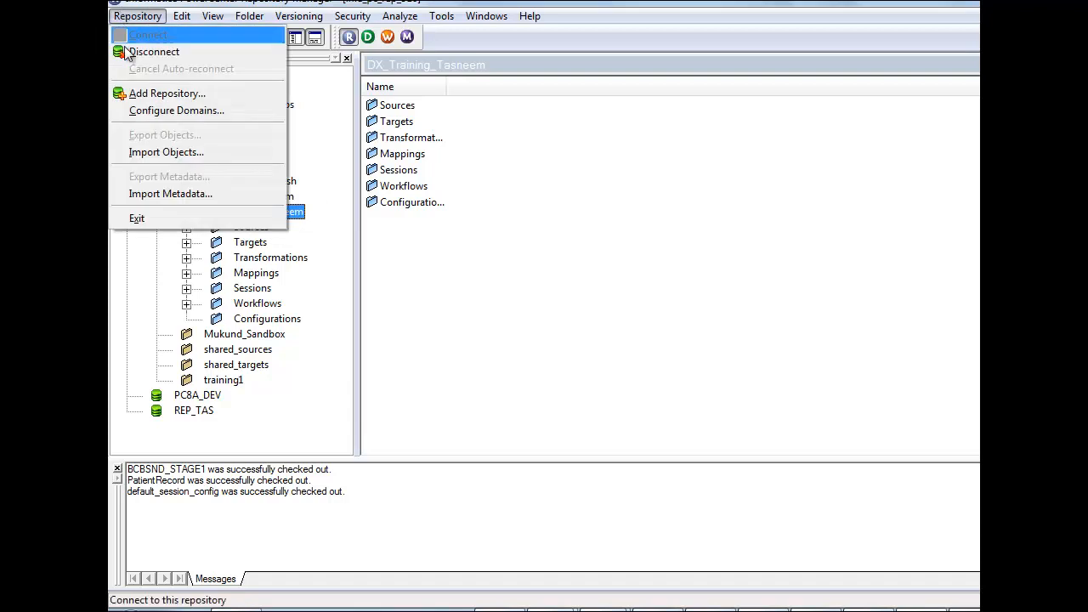
left_click(146, 151)
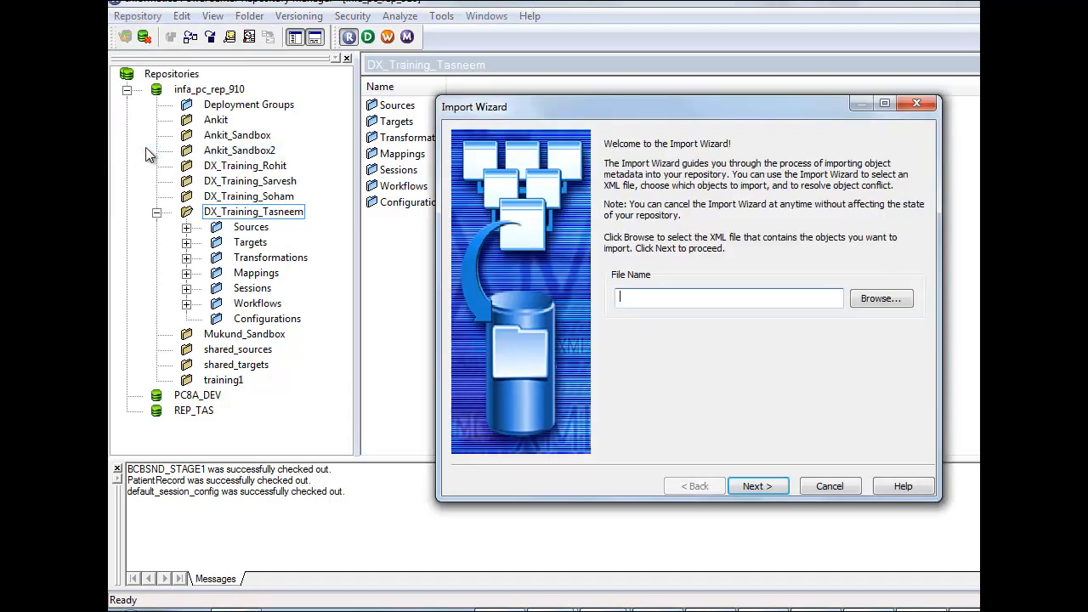
left_click(868, 300)
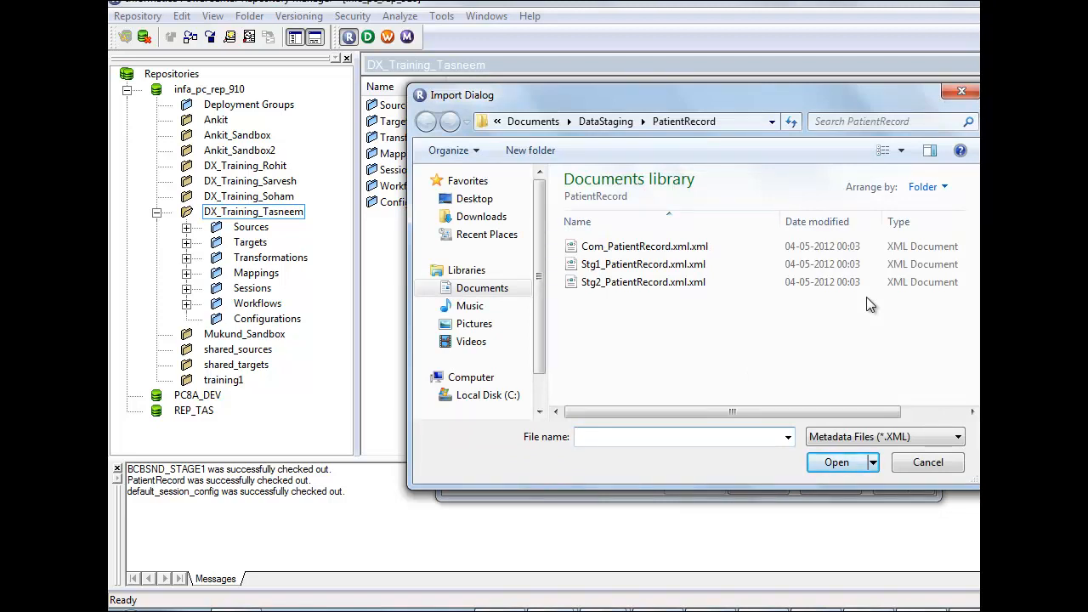
double_click(679, 252)
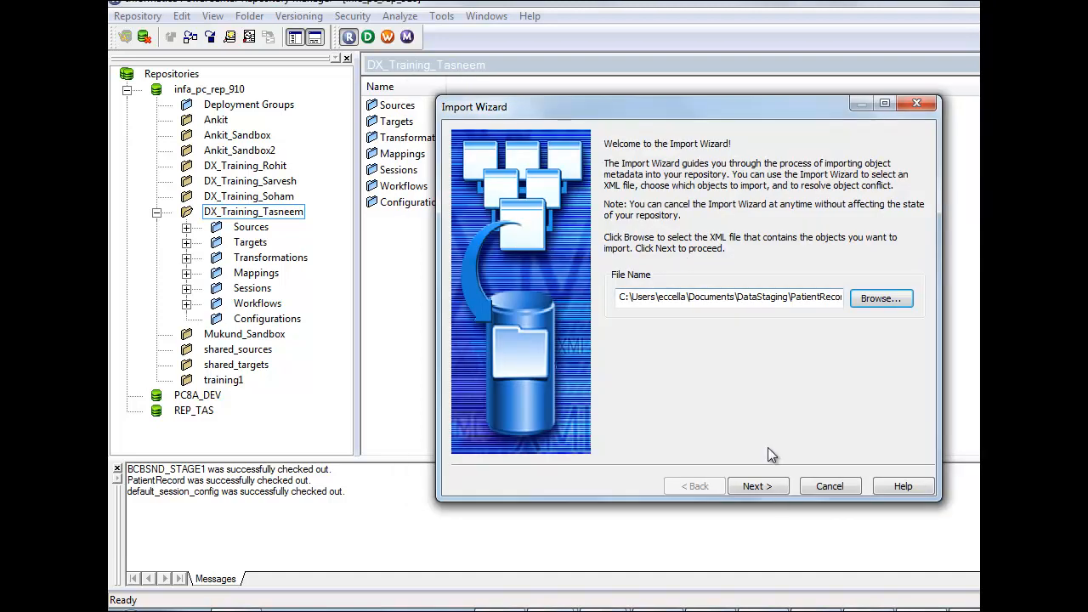
left_click(777, 495)
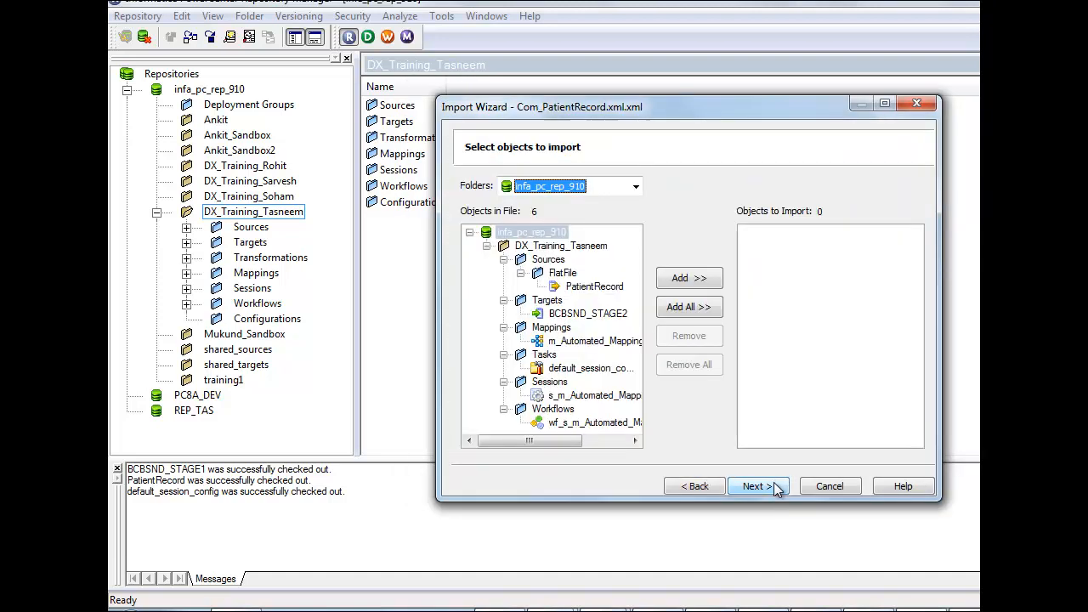
Step: Add all objects in the file to the import, keeping the matched destination folder and default import options, and proceed to conflict resolution
left_click(689, 307)
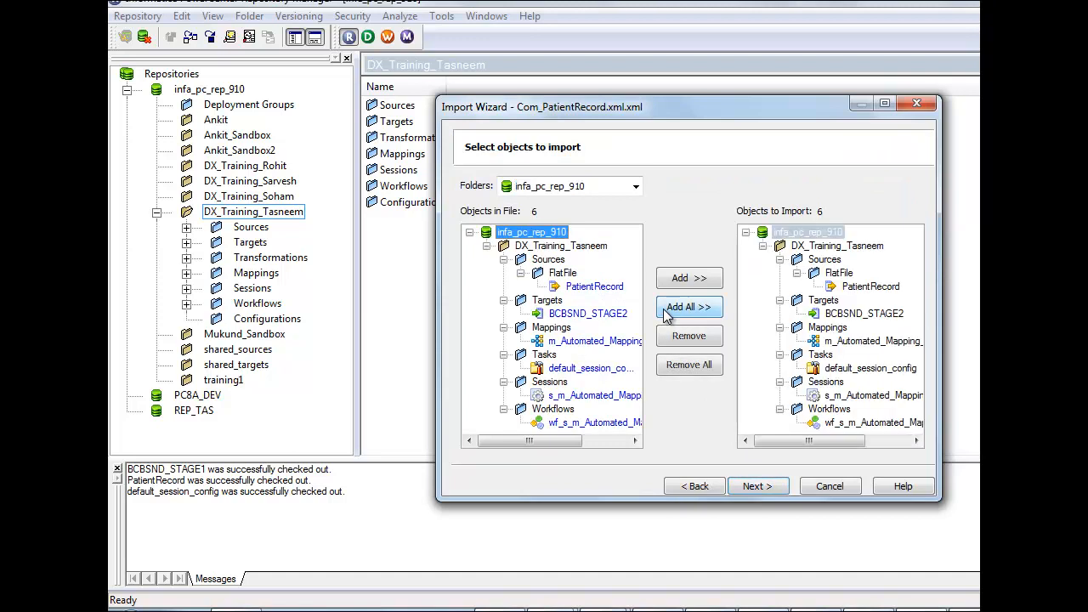
left_click(753, 490)
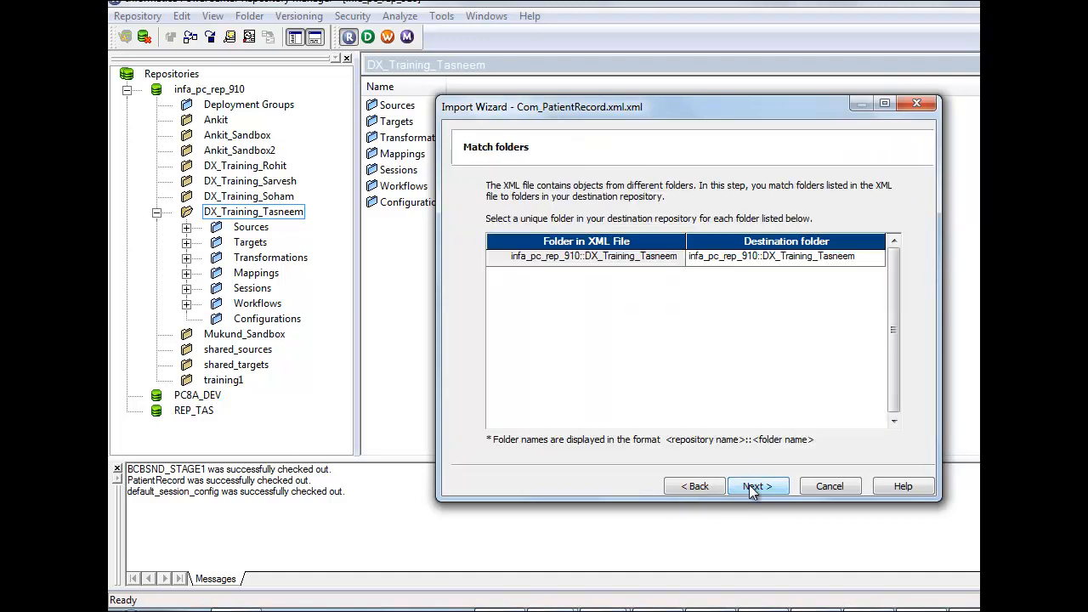
left_click(750, 490)
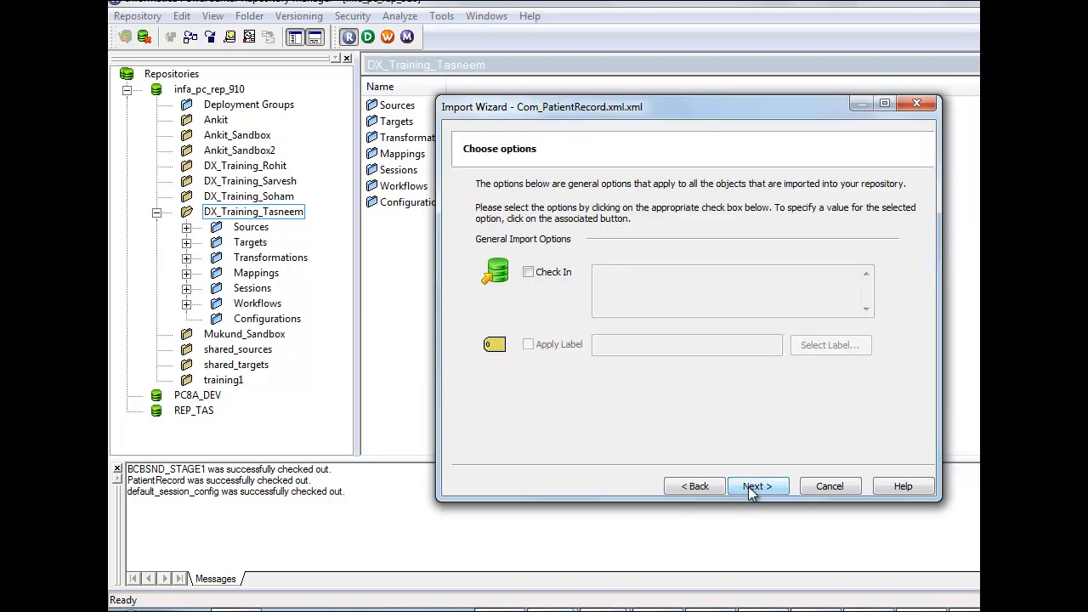
left_click(748, 487)
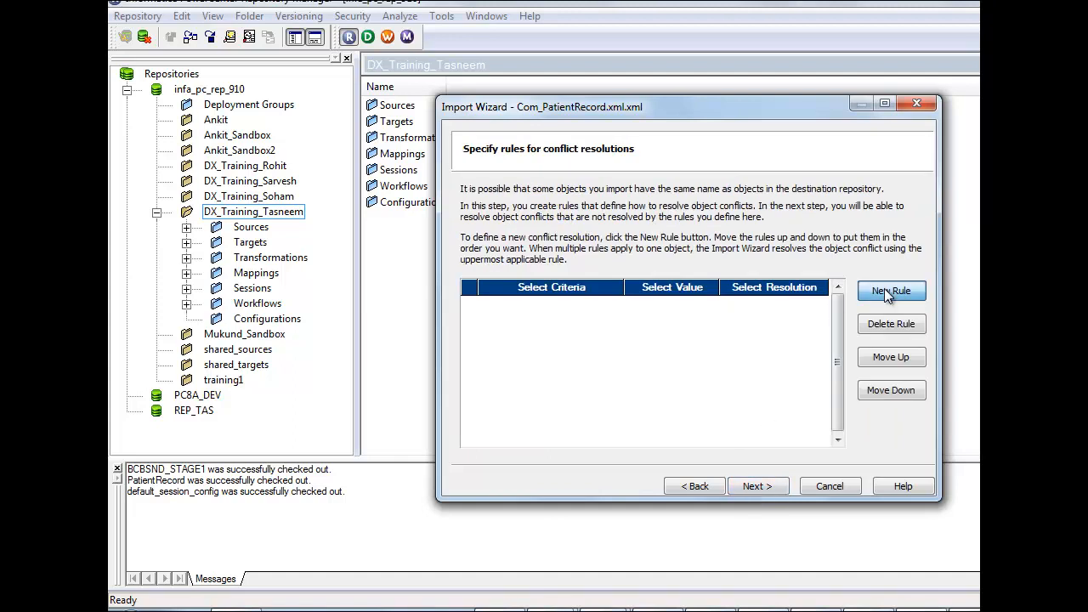
left_click(890, 292)
left_click(747, 492)
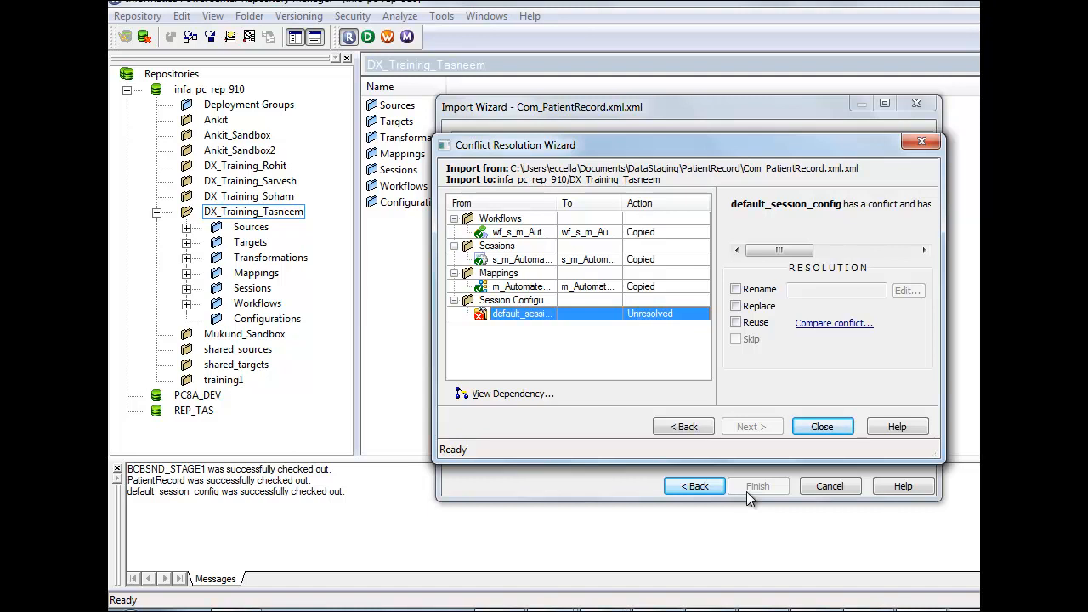
Step: Resolve the default_session_config conflict with Reuse and complete the import of the selected objects
left_click(735, 323)
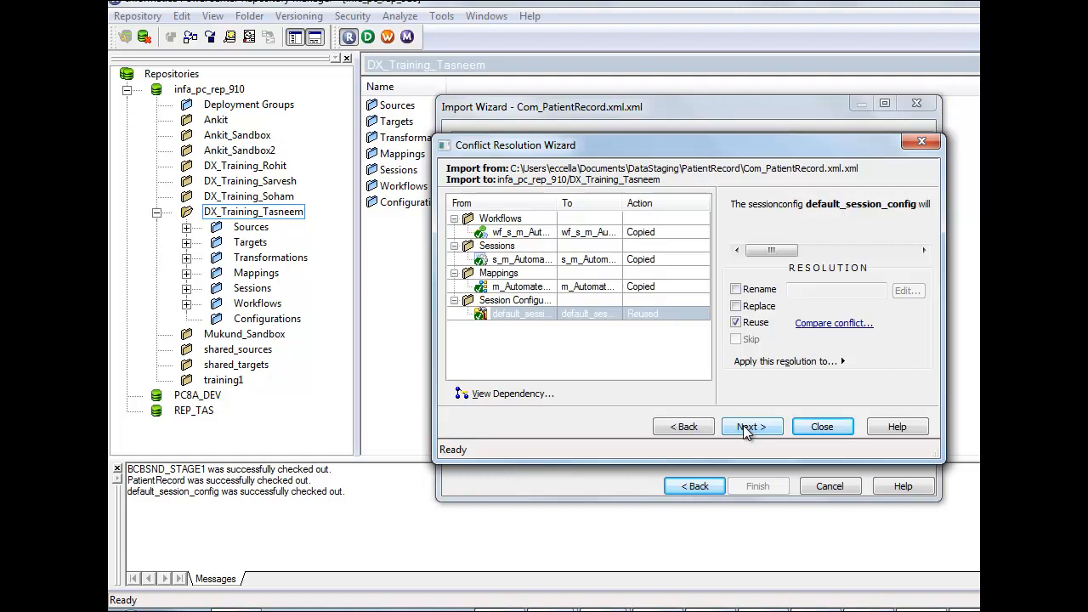
left_click(761, 432)
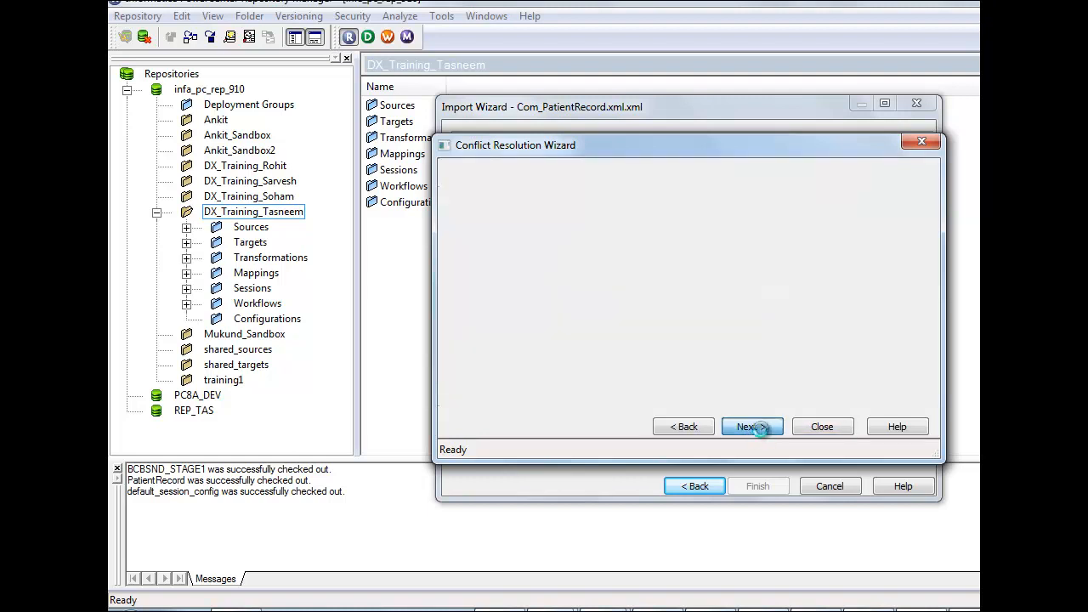
left_click(822, 427)
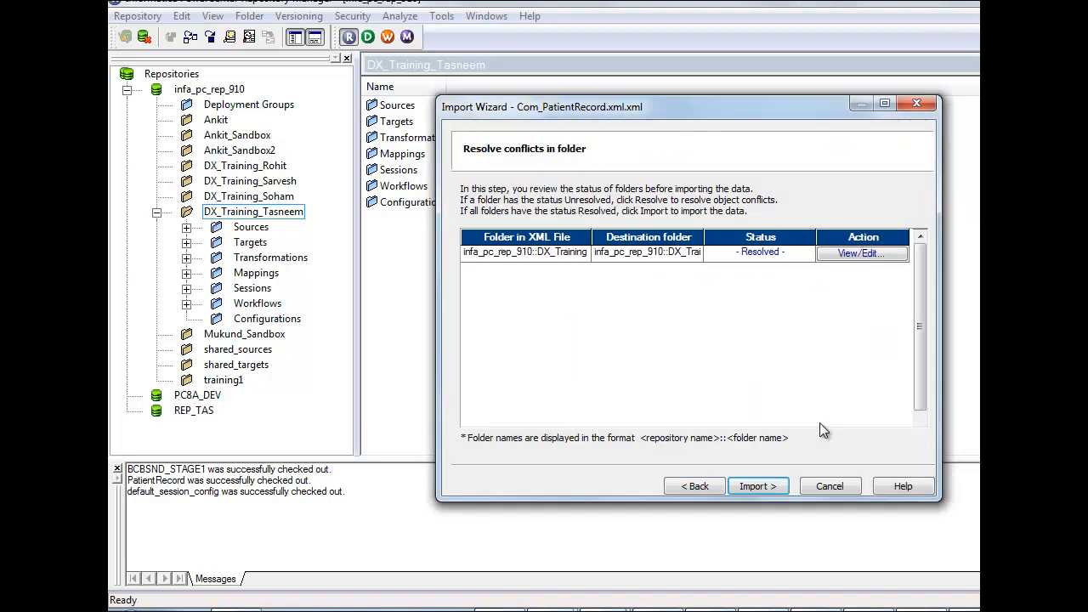
left_click(759, 488)
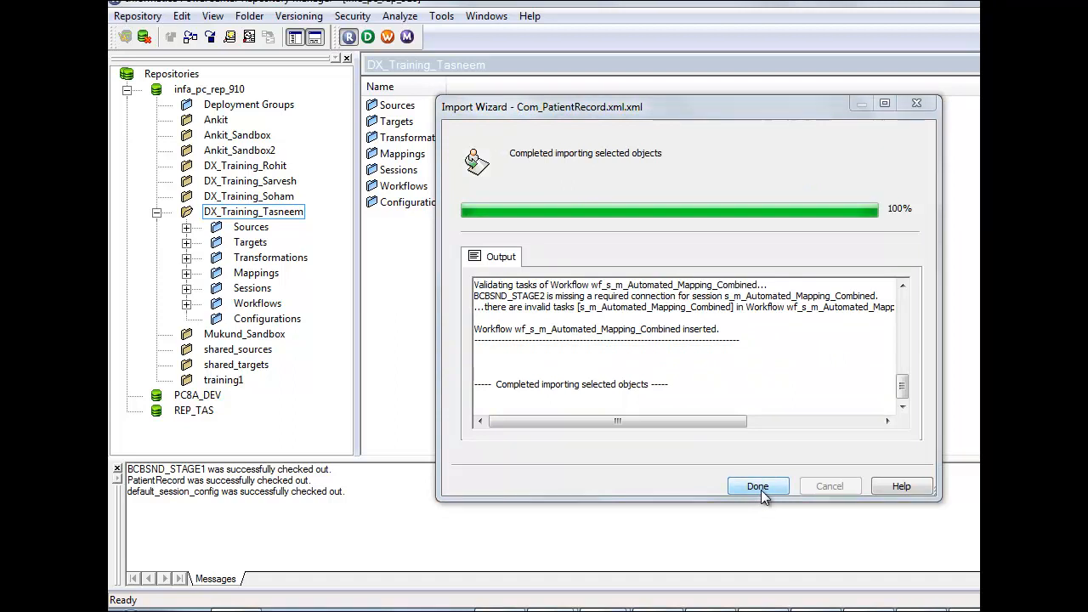
left_click(759, 488)
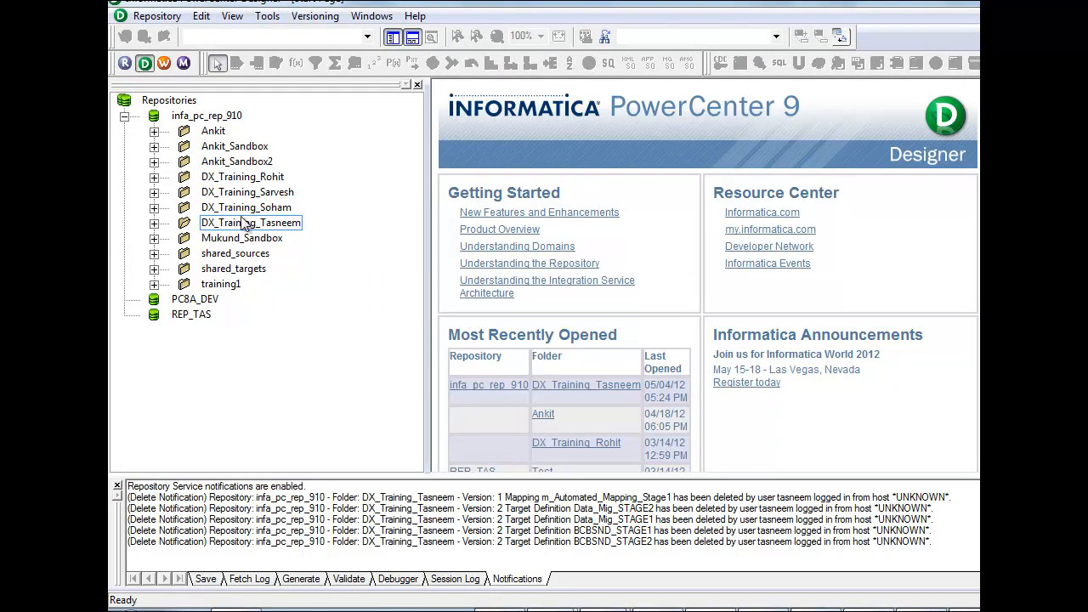
Step: In PowerCenter Designer, open the same training folder and load m_Automated_Mapping_Combined into the Mapping Designer
left_click(154, 224)
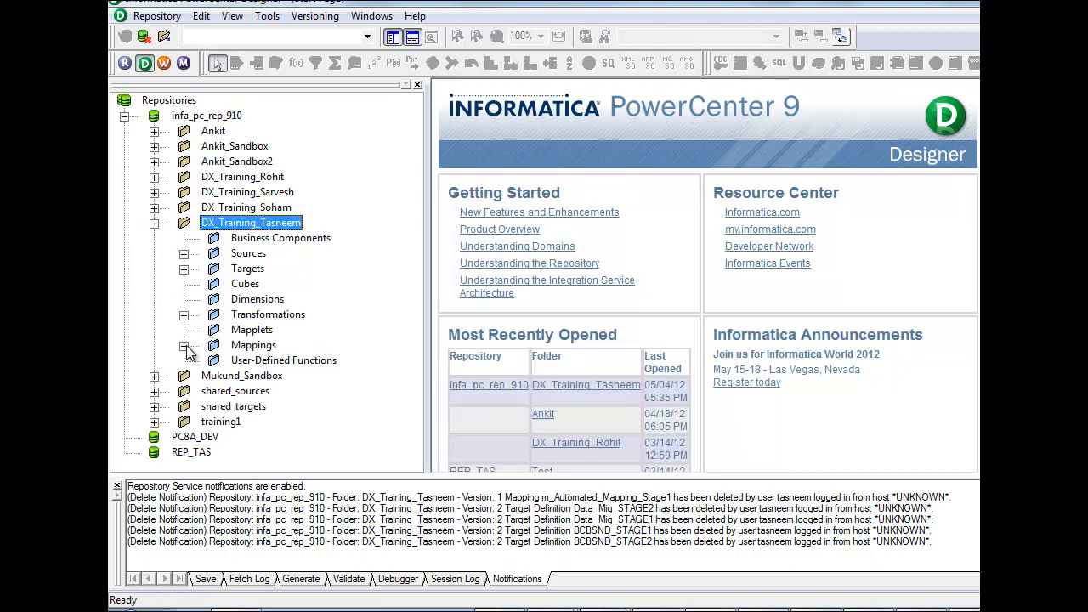
left_click(562, 386)
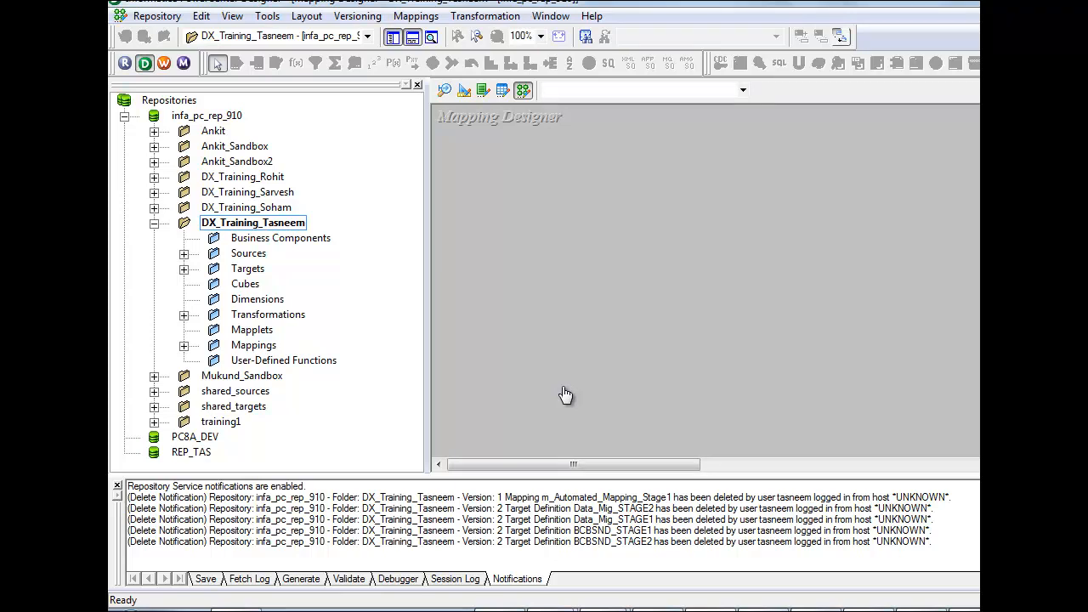
left_click(184, 346)
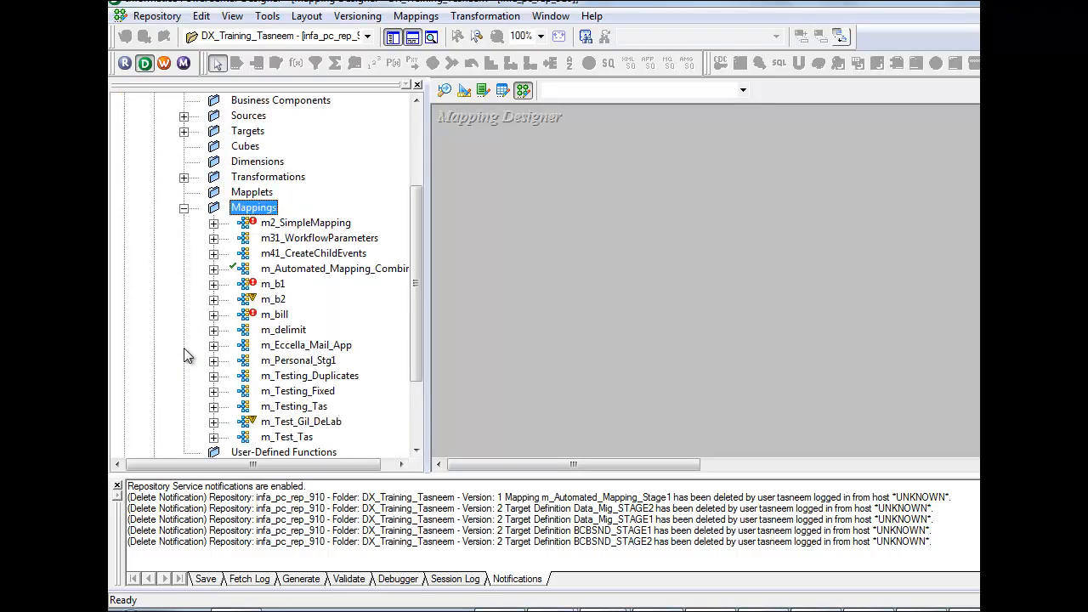
left_click(315, 268)
left_click_drag(444, 265, 541, 287)
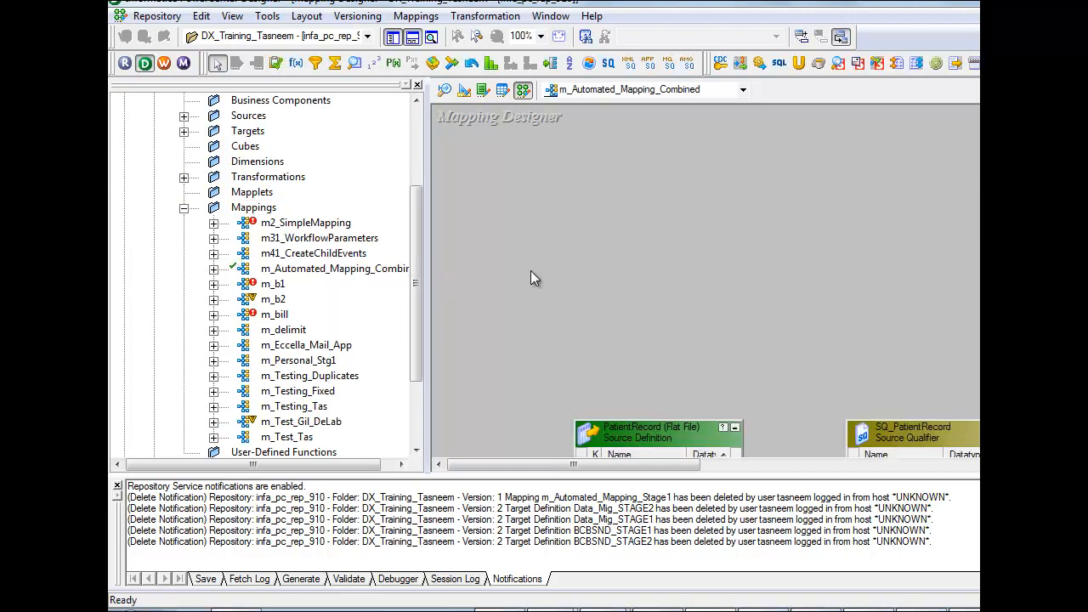
Step: Hide the repository navigator and arrange all objects of the mapping as icons in the workspace
left_click(392, 37)
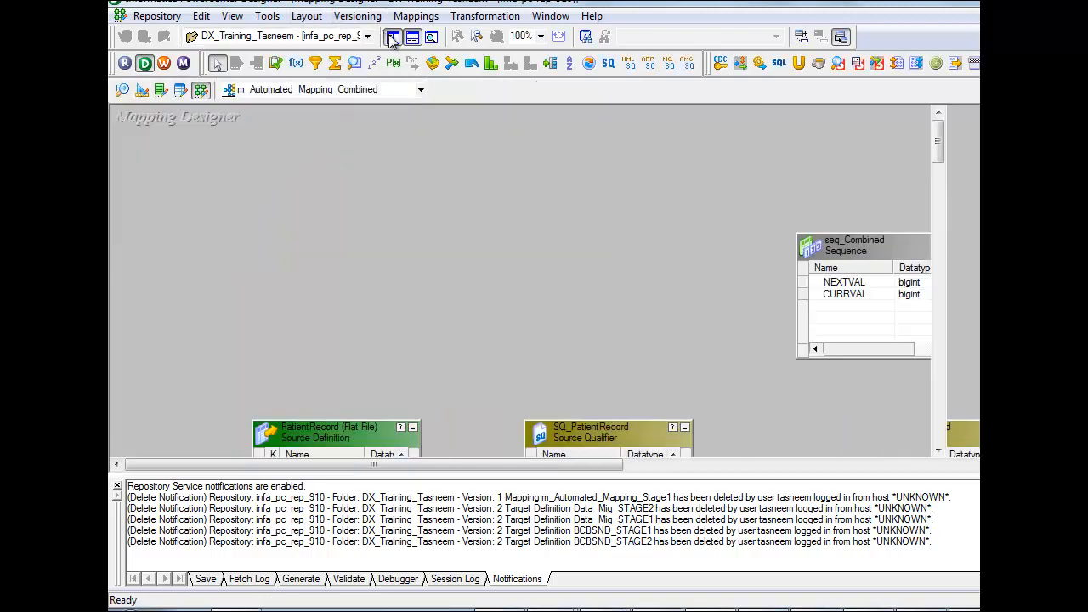
right_click(314, 169)
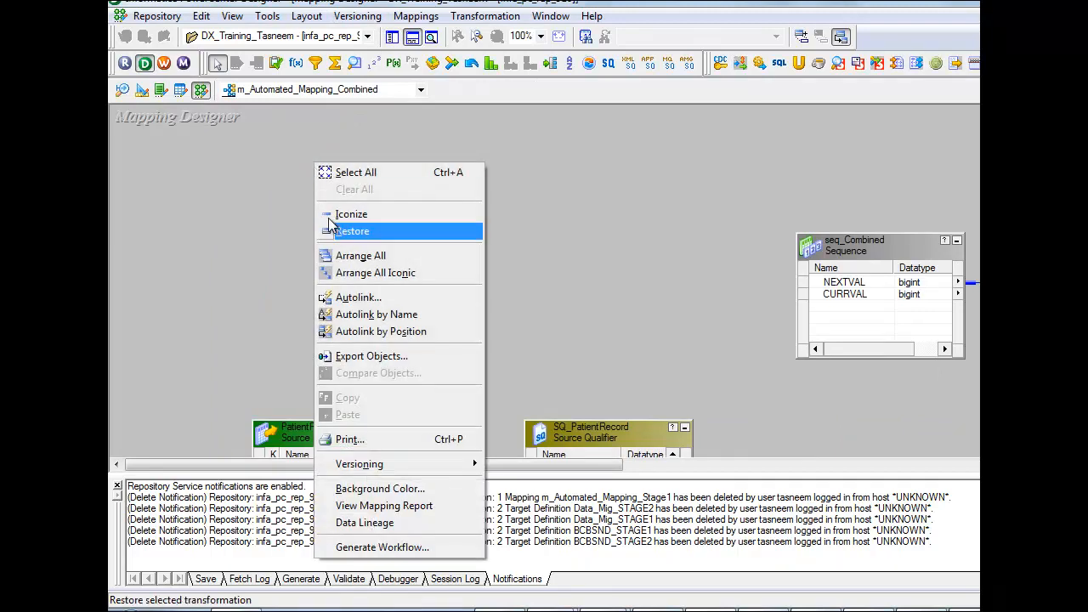
left_click(344, 272)
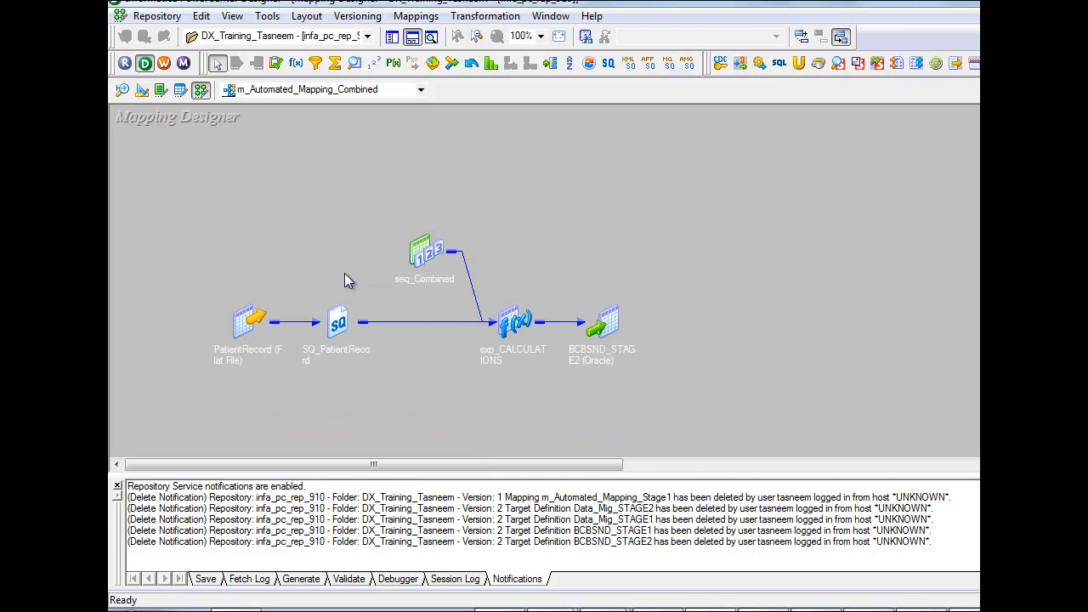
Step: Go through the mapping's objects in order: flat-file source, source qualifier, sequence generator, expression and Oracle target BCBSND_STAGE2
left_click(252, 334)
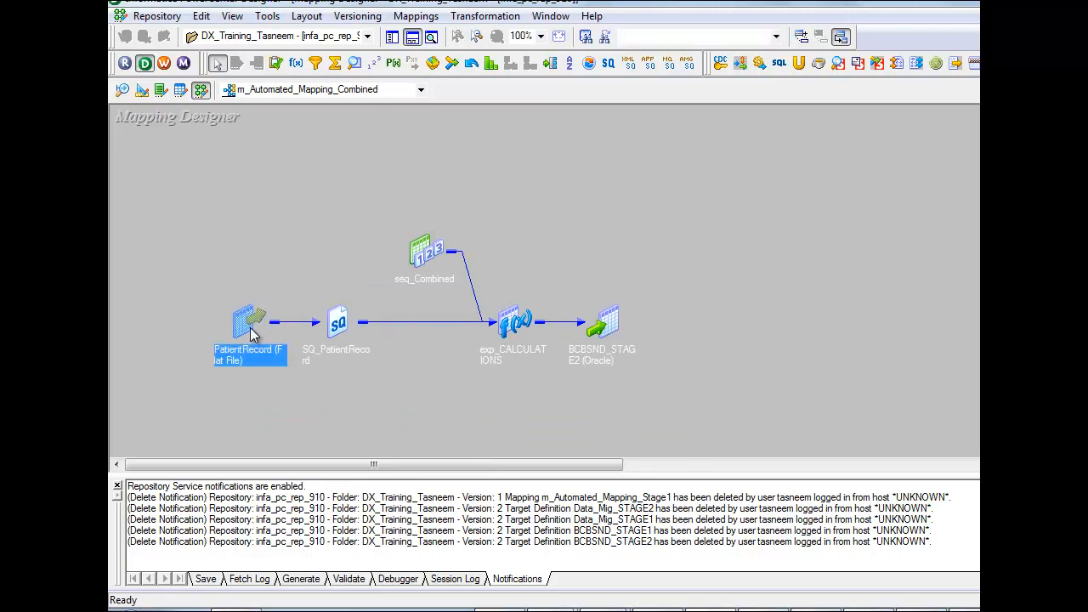
left_click(338, 321)
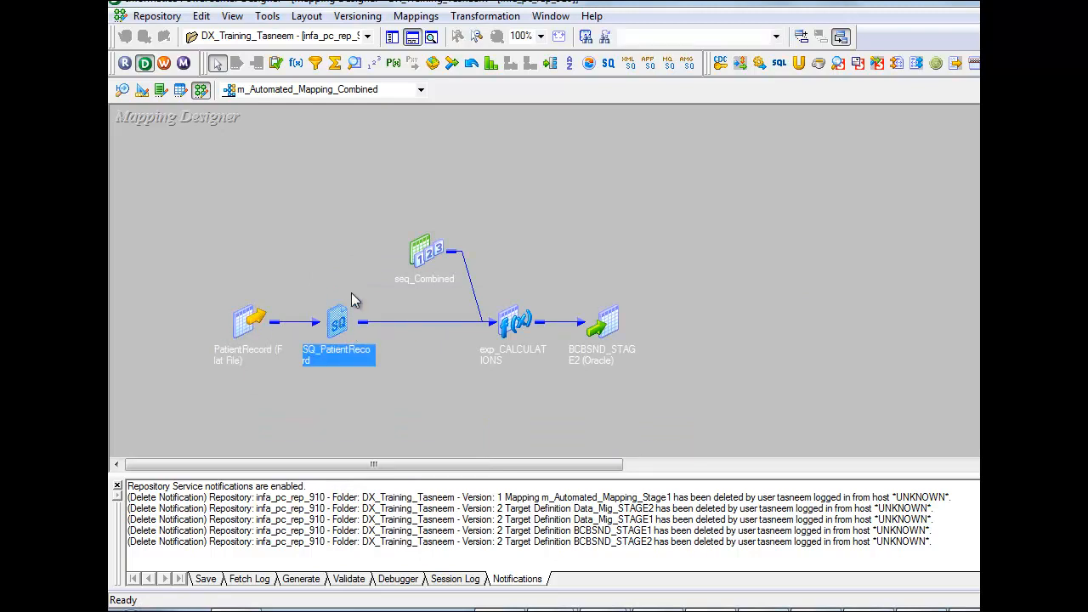
left_click(436, 247)
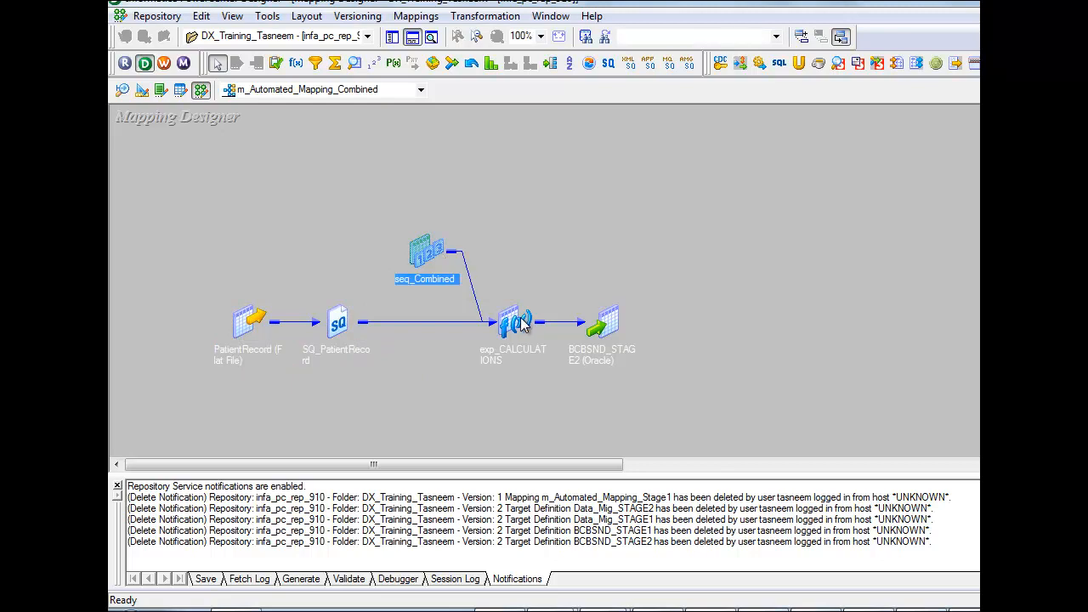
left_click(520, 319)
left_click(598, 351)
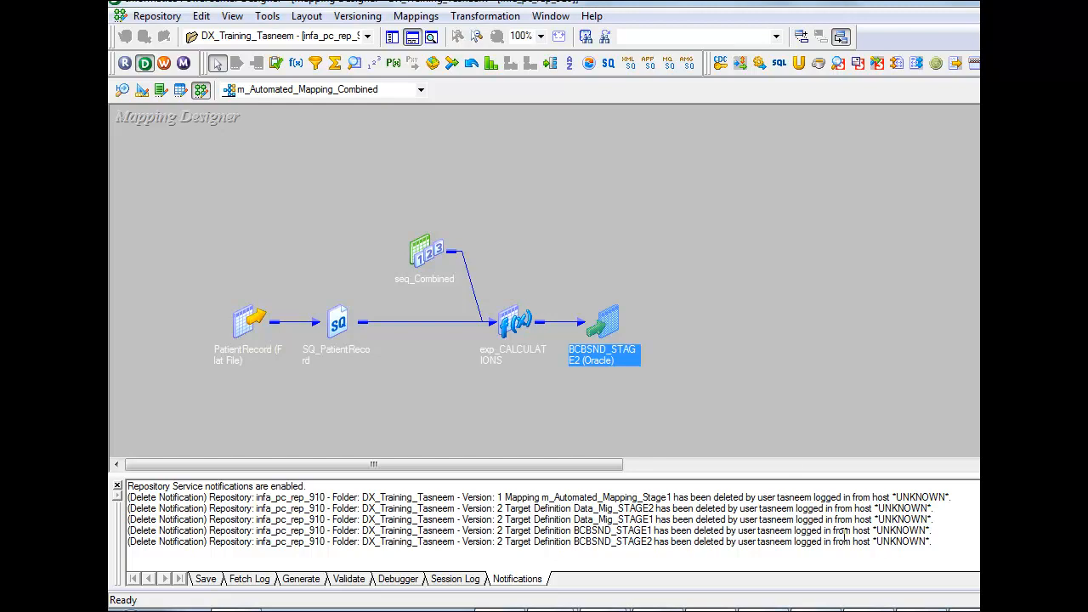
Step: Switch to WinSCP and locate the DataStaging service folder on the server under /powercenter/informatica/9.1.0/DataTransformation/ServiceDB
key("alt+Tab")
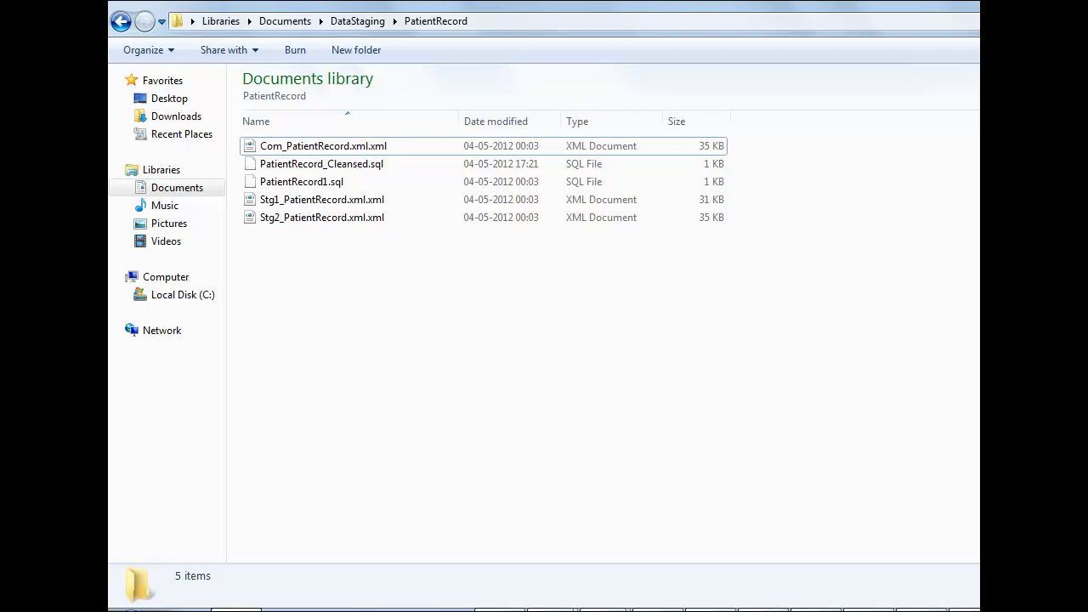
left_click(823, 611)
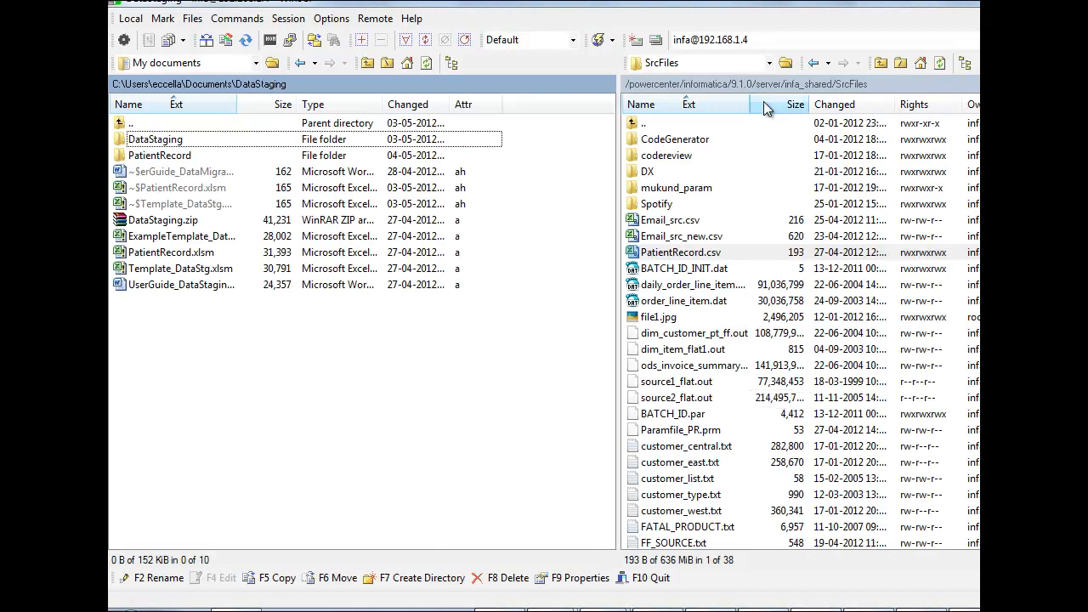
left_click(771, 63)
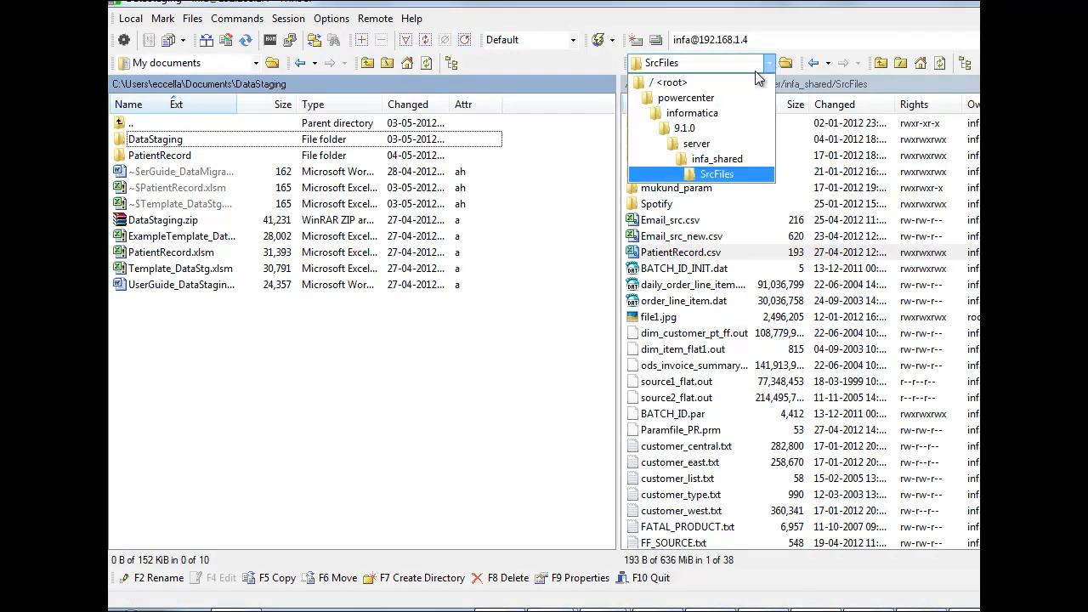
left_click(725, 128)
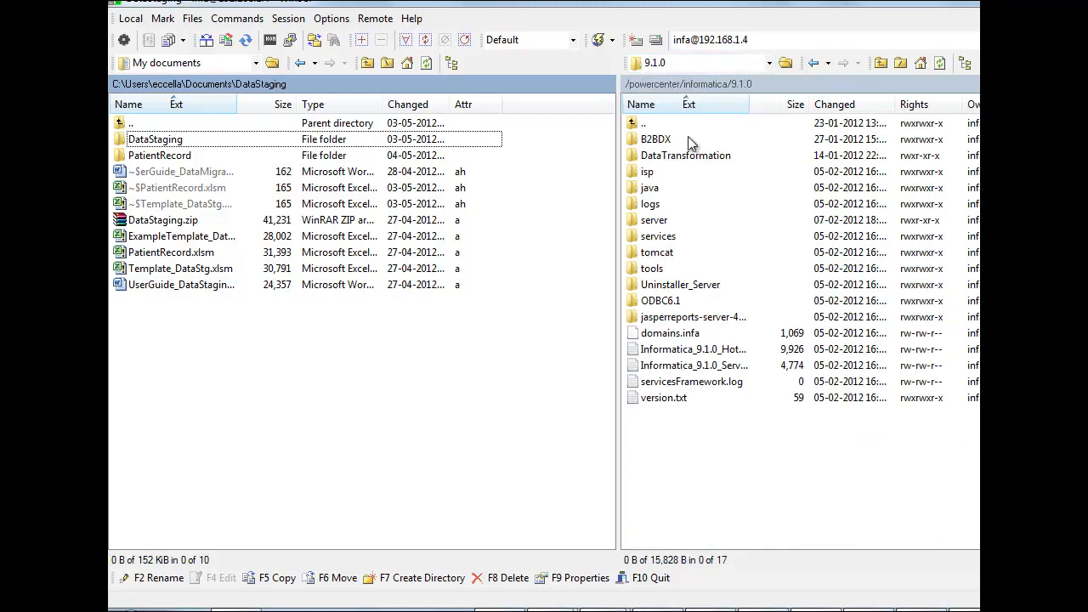
double_click(678, 162)
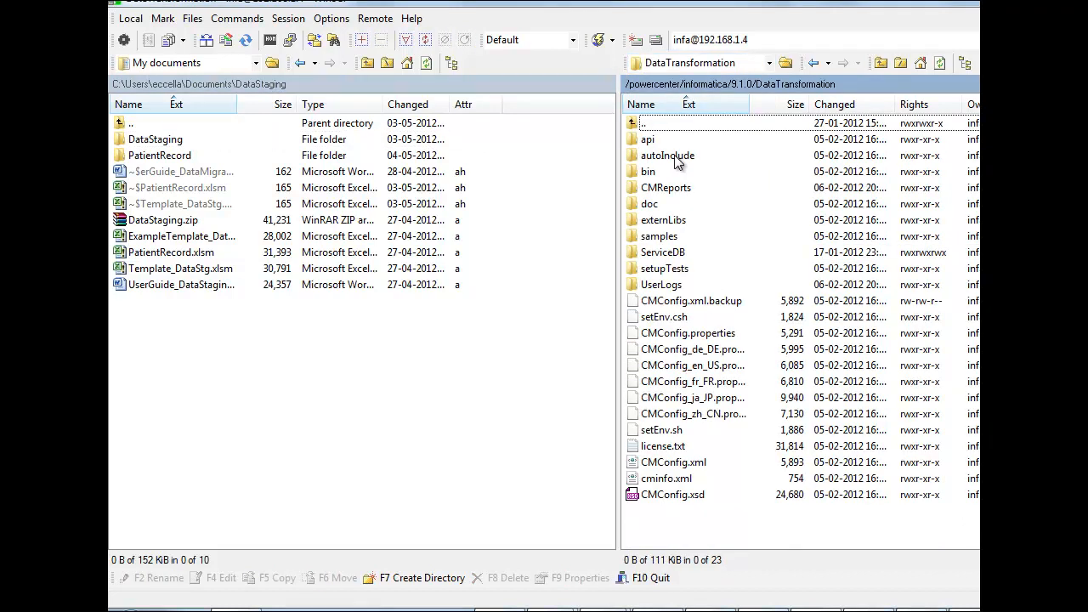
double_click(667, 253)
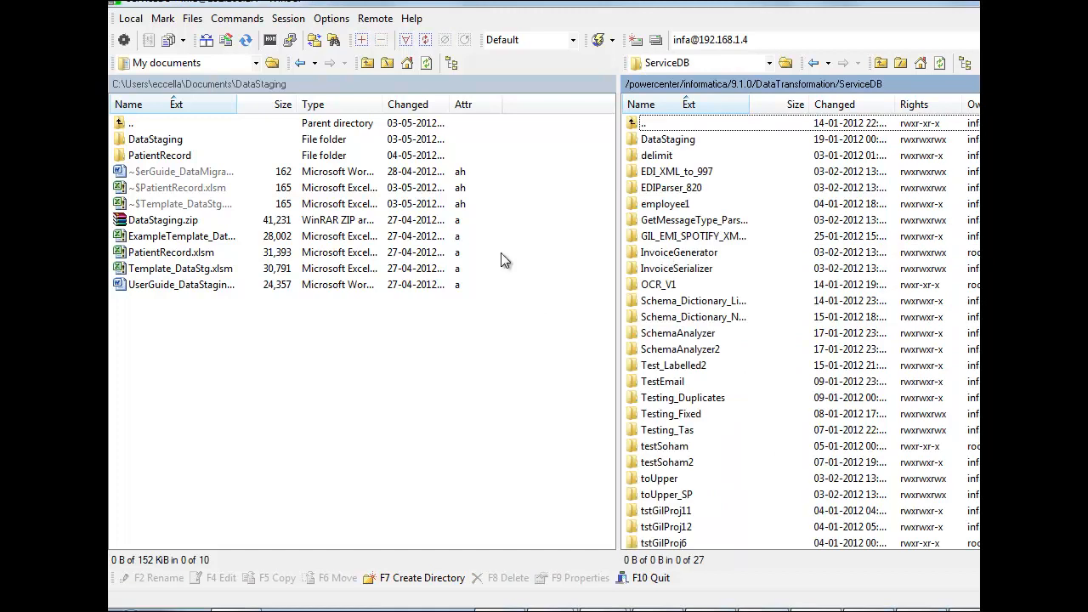
left_click(685, 141)
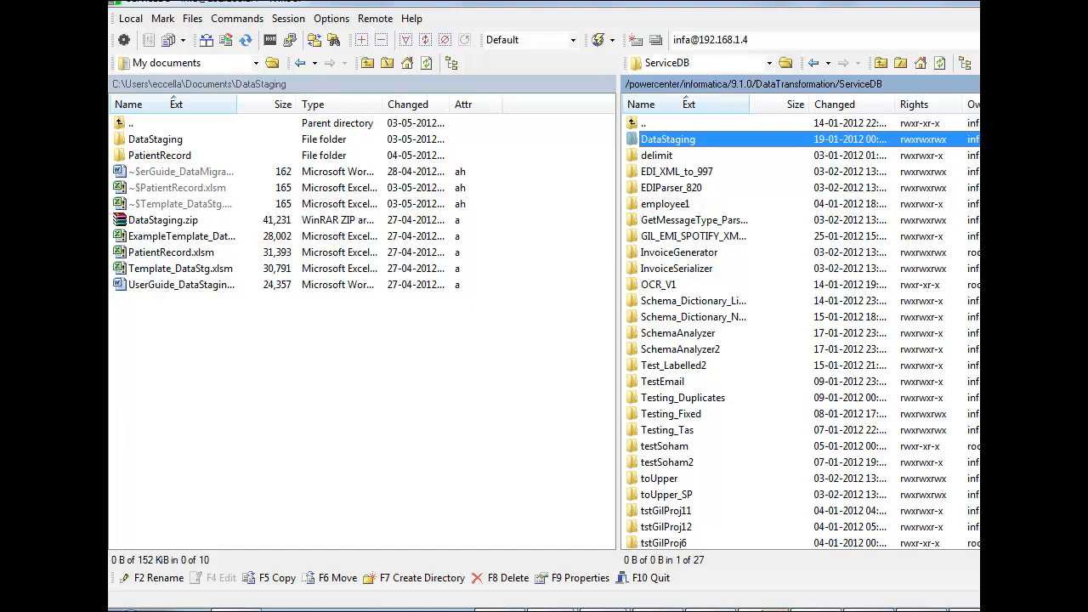
Step: In PowerCenter Workflow Manager, disconnect from infa_pc_rep_910 and reopen the same training folder, listing its workflows
left_click(774, 610)
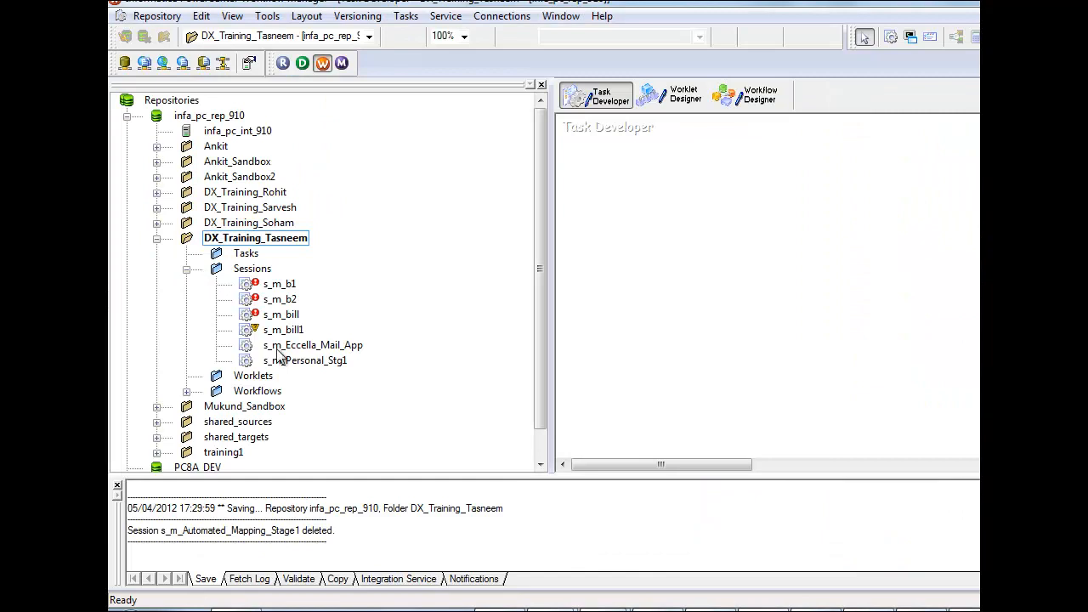
right_click(256, 242)
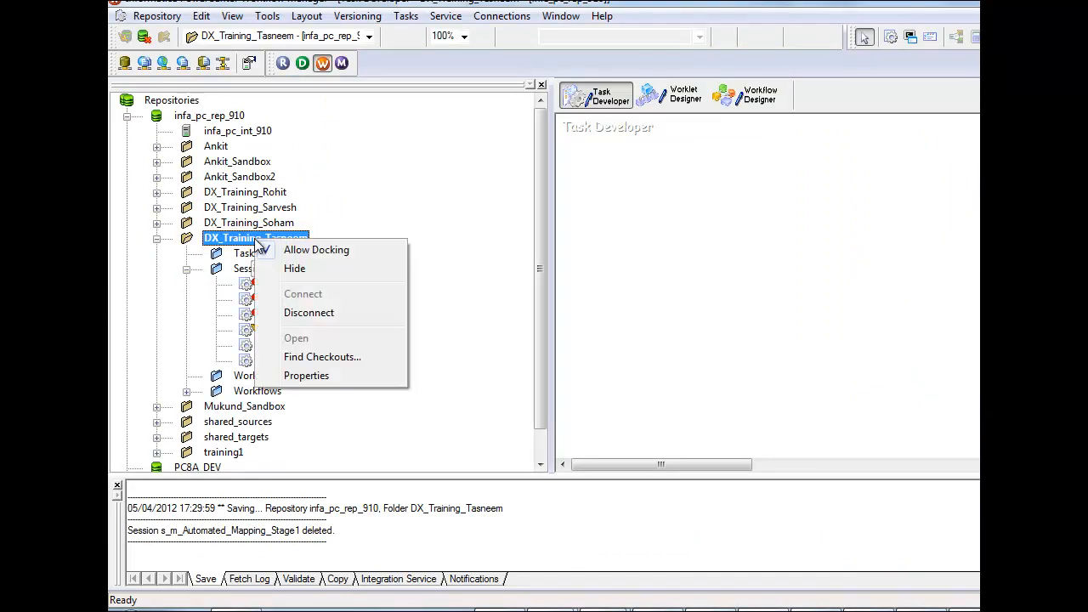
left_click(308, 313)
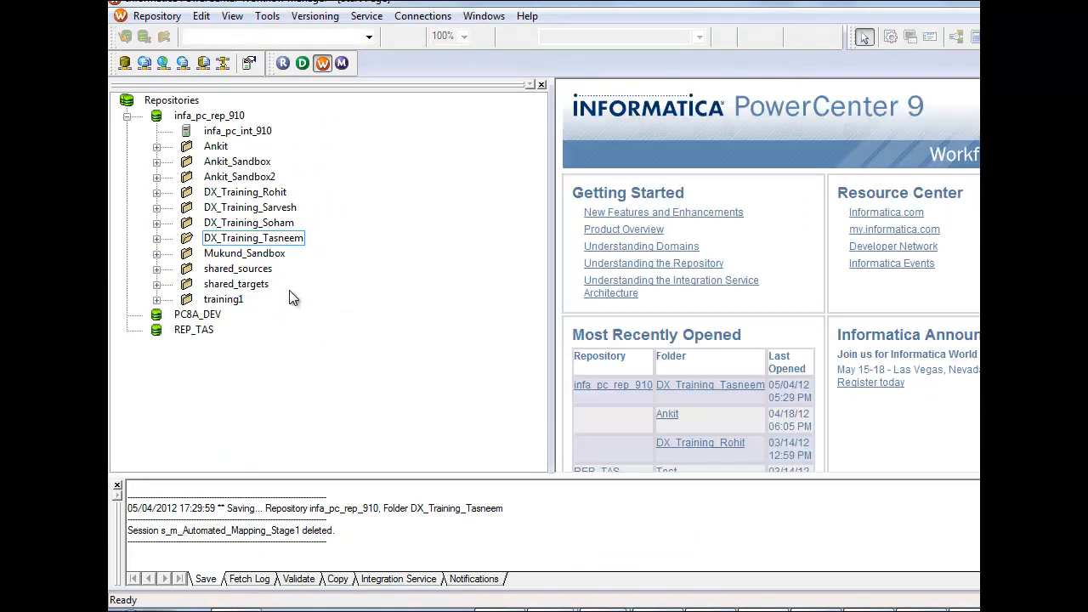
left_click(746, 387)
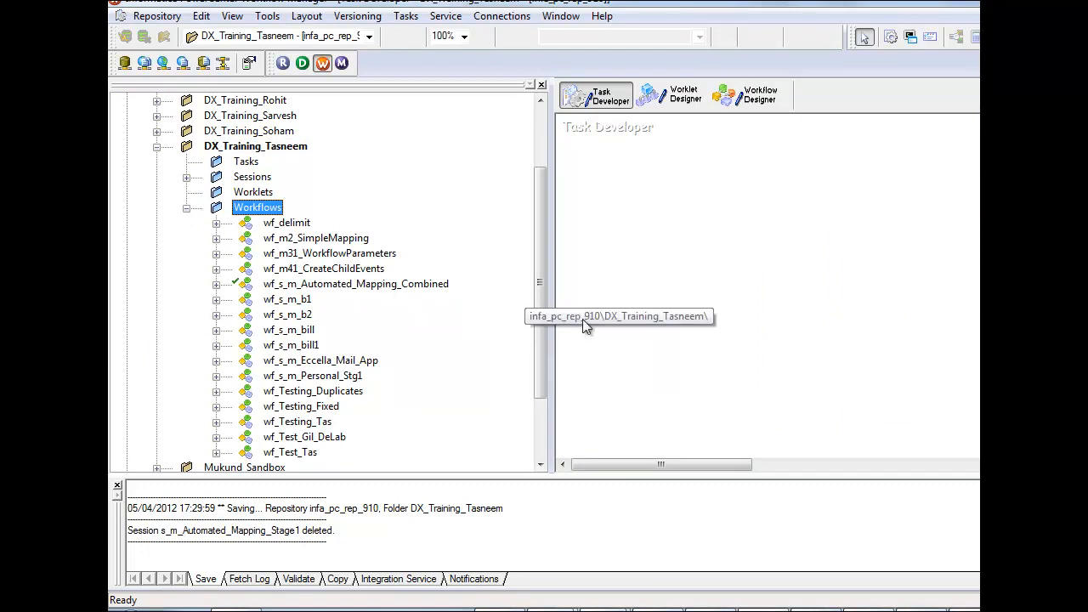
Step: Load the workflow wf_s_m_Automated_Mapping_Combined into the Workflow Designer
left_click(774, 100)
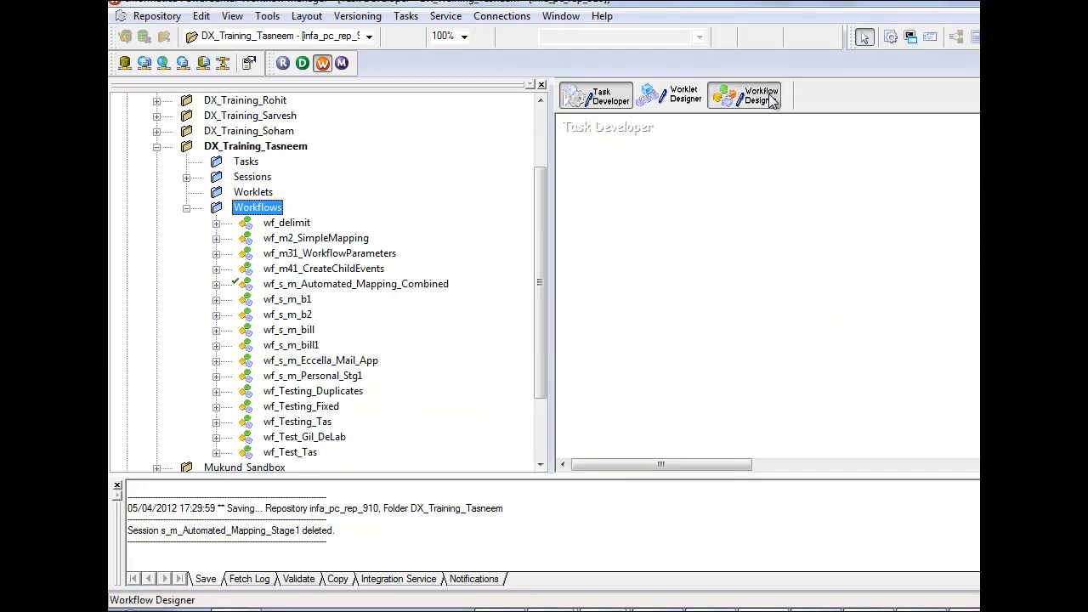
left_click(381, 289)
left_click_drag(381, 292, 583, 338)
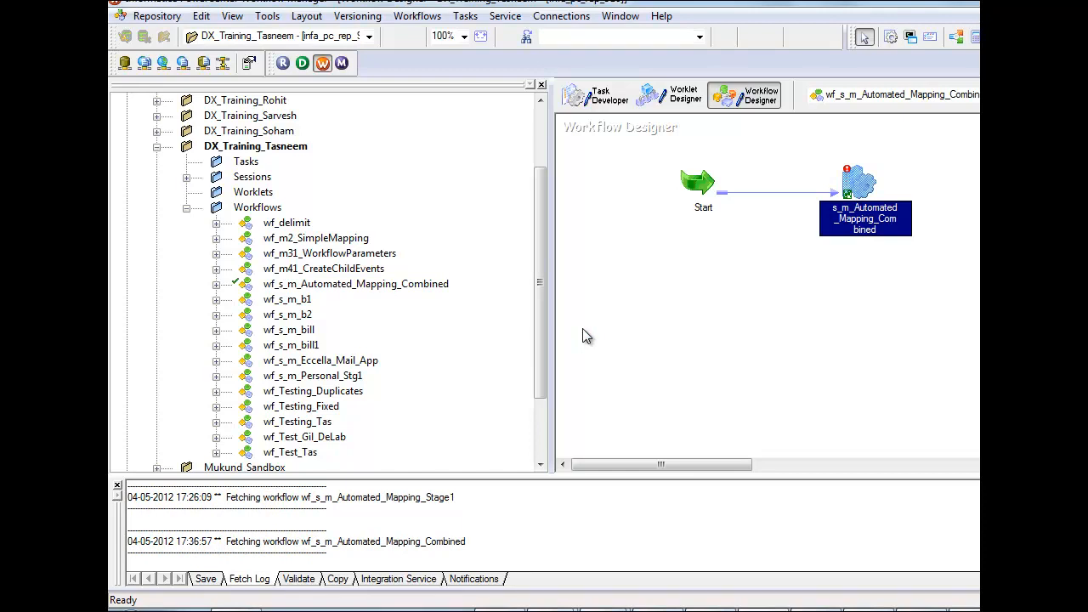
Step: Load the reusable session s_m_Automated_Mapping_Combined into the Task Developer
left_click(595, 97)
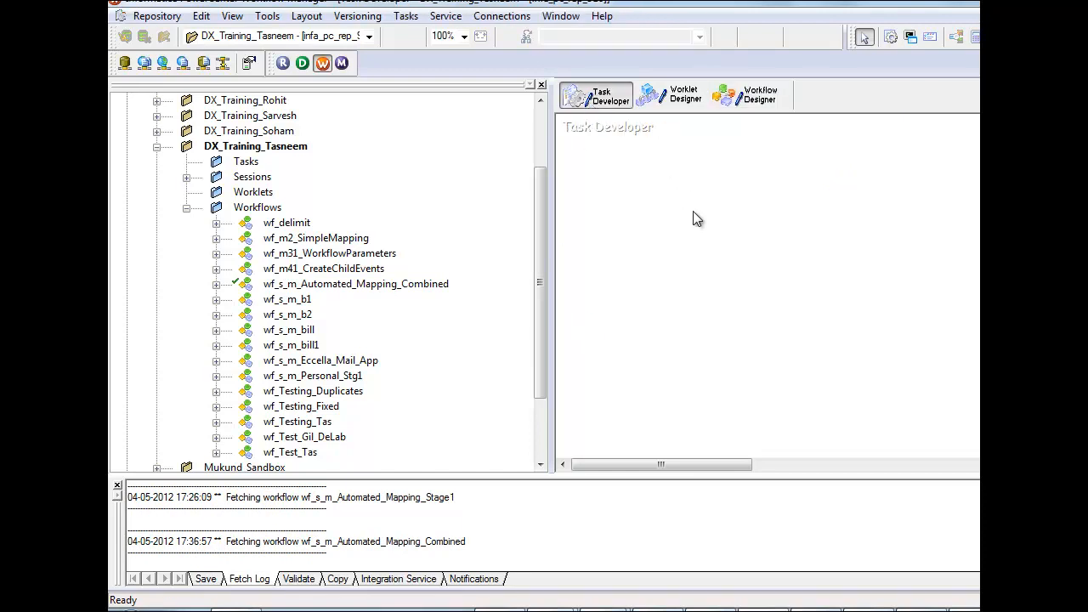
left_click(186, 177)
left_click_drag(310, 193, 575, 351)
right_click(616, 368)
key("Escape")
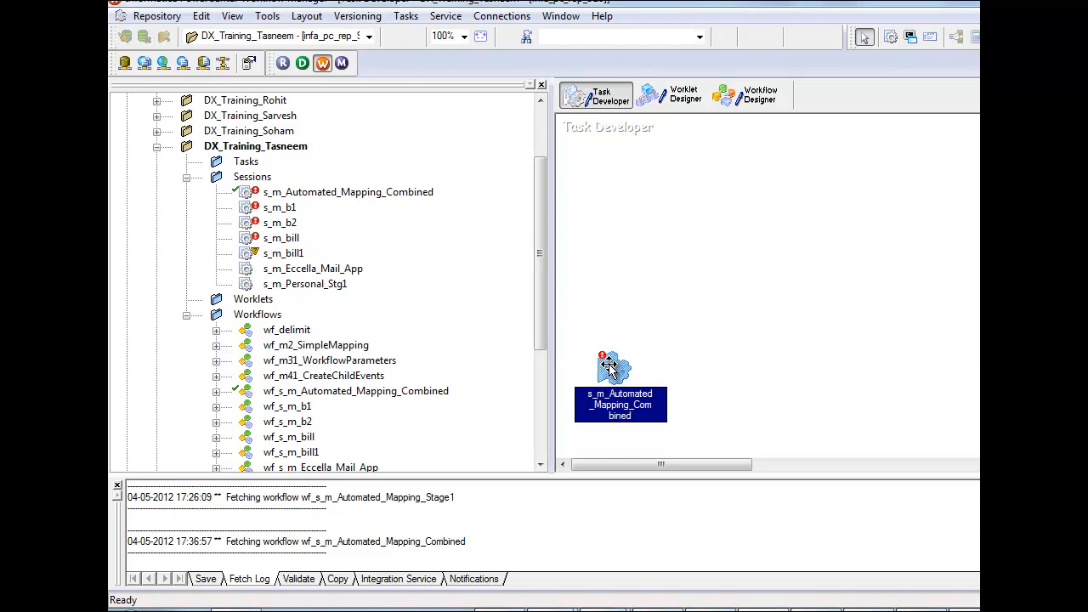
Step: Edit the session's mapping settings and assign the relational connection Ora11g_EDW12 to the target BCBSND_STAGE2
double_click(621, 376)
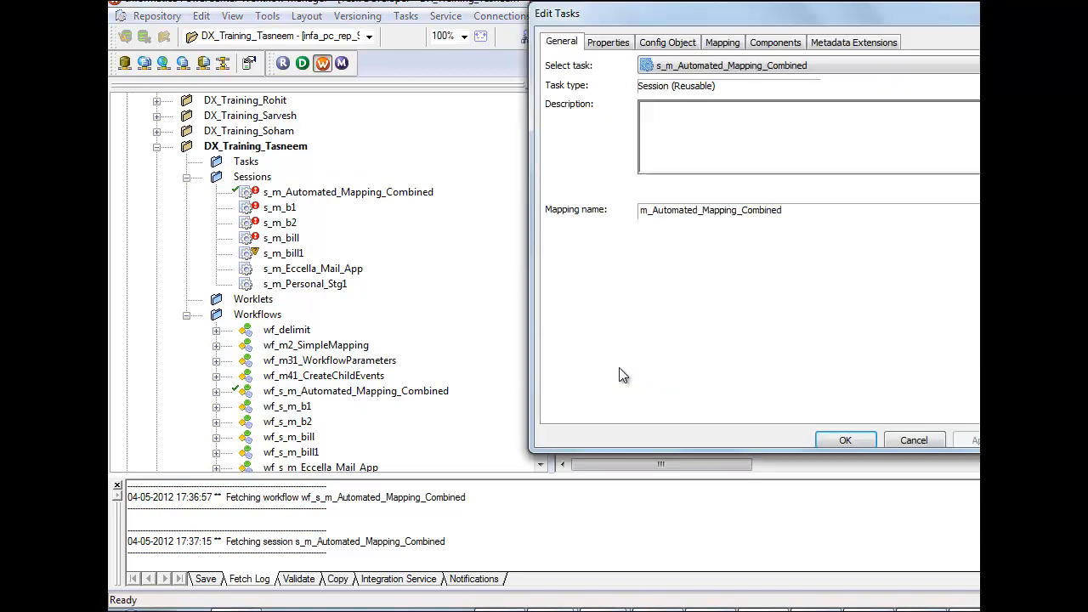
left_click(723, 45)
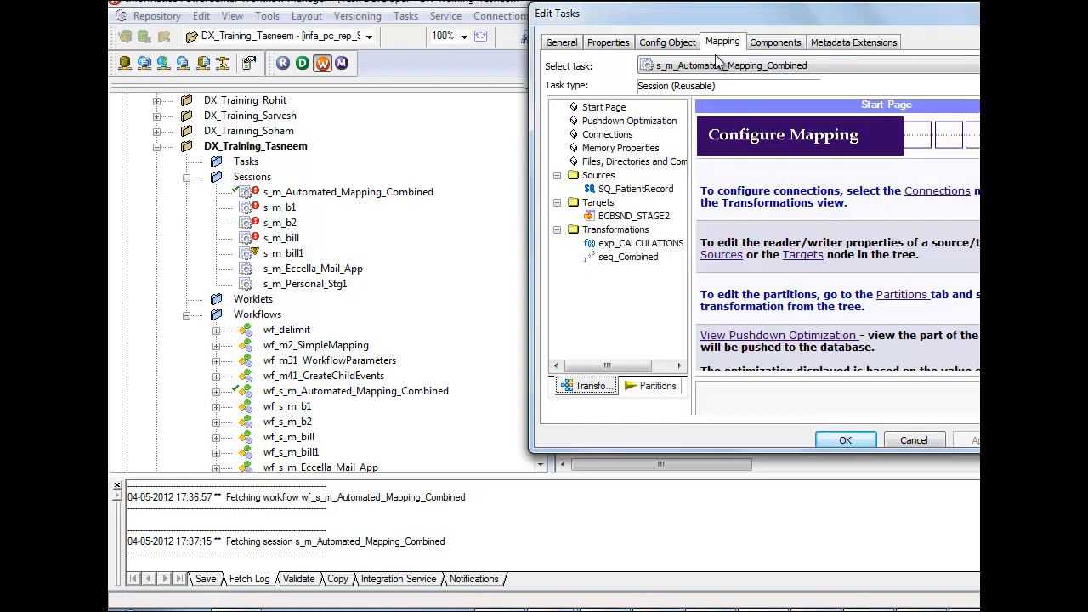
left_click(664, 217)
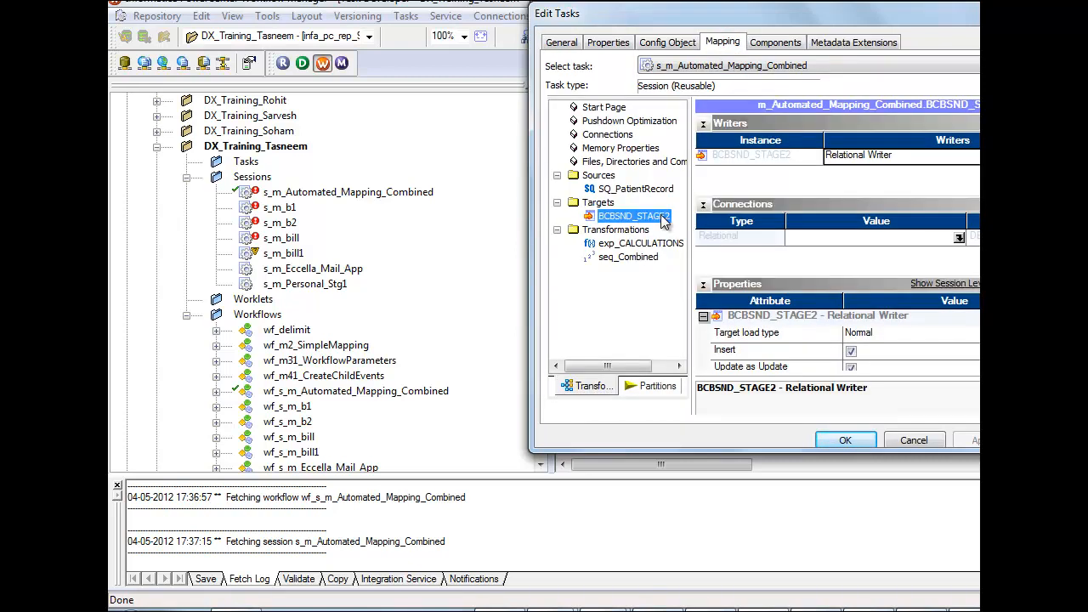
left_click(960, 239)
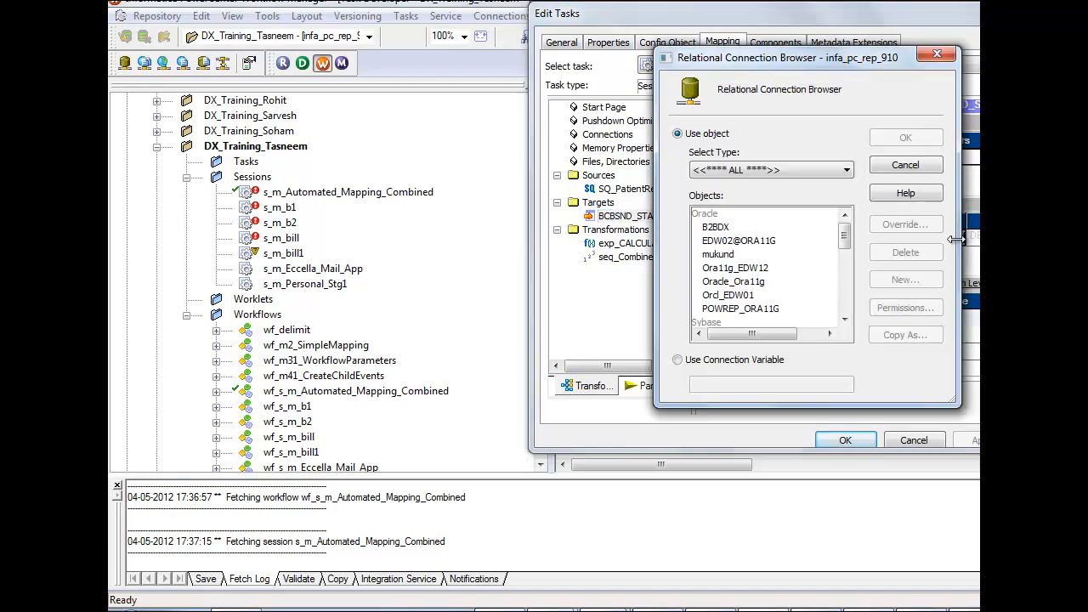
double_click(745, 268)
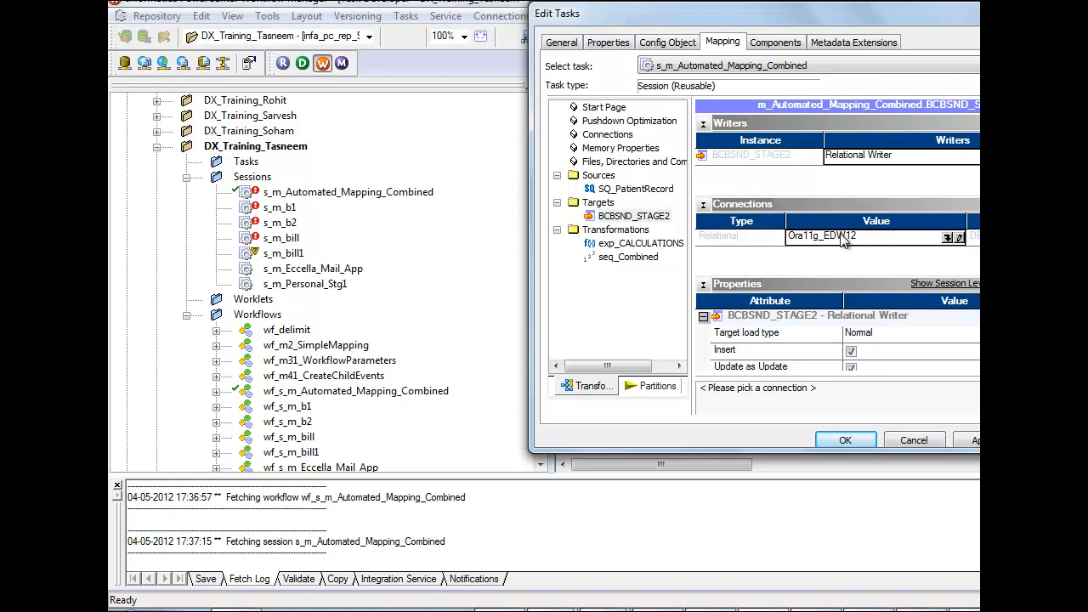
Step: Examine the source file directory and source filename configured for SQ_PatientRecord
left_click(649, 195)
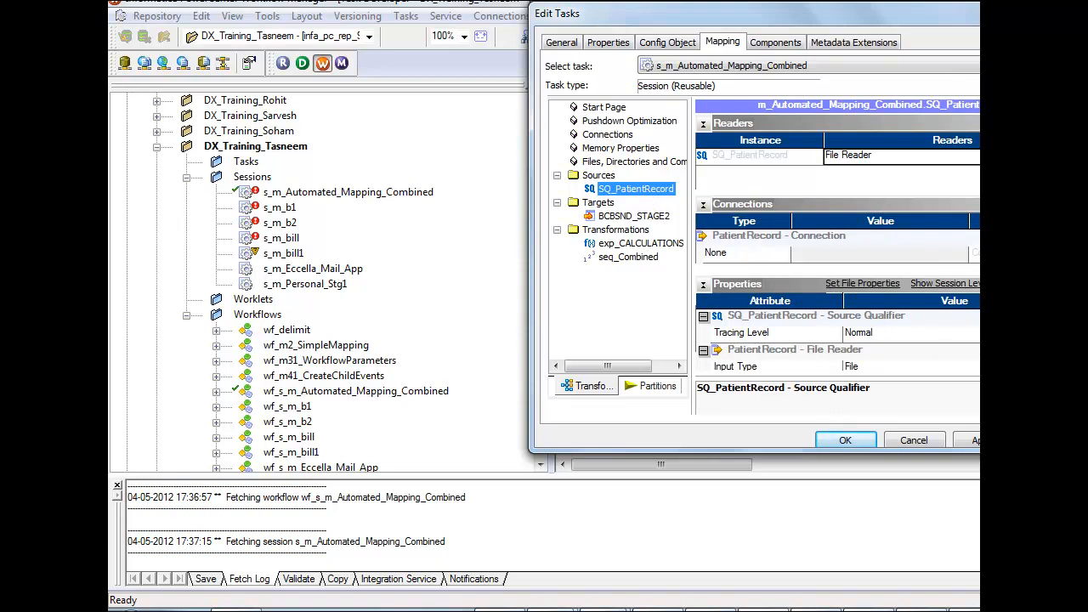
scroll(838, 341, "down", 4)
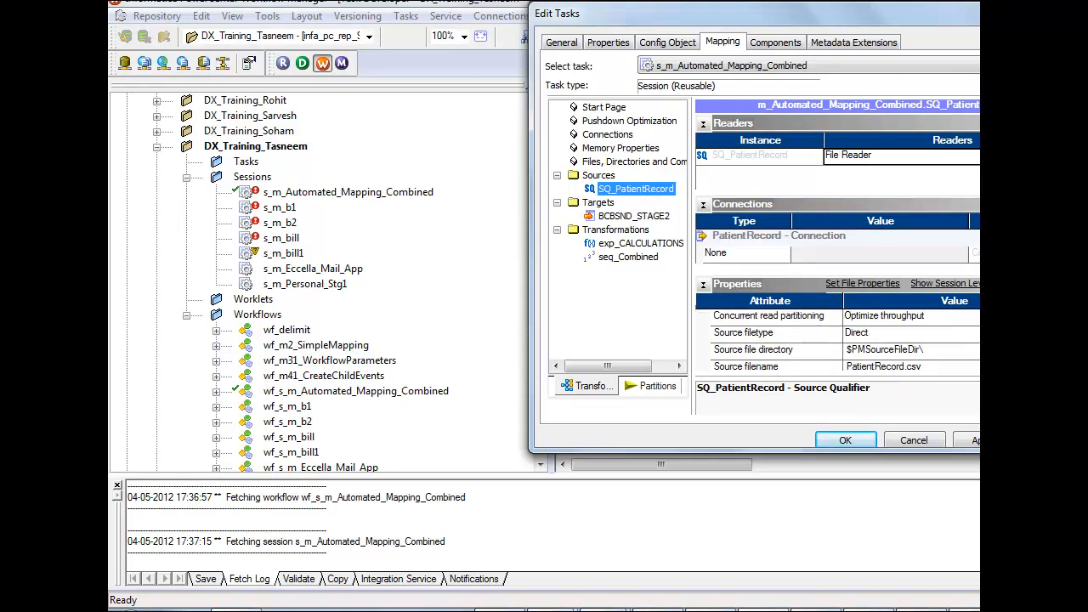
left_click(923, 366)
Step: In WinSCP, check for PatientRecord.csv in the server folder /powercenter/informatica/9.1.0/server/infa_shared/SrcFiles
left_click(814, 610)
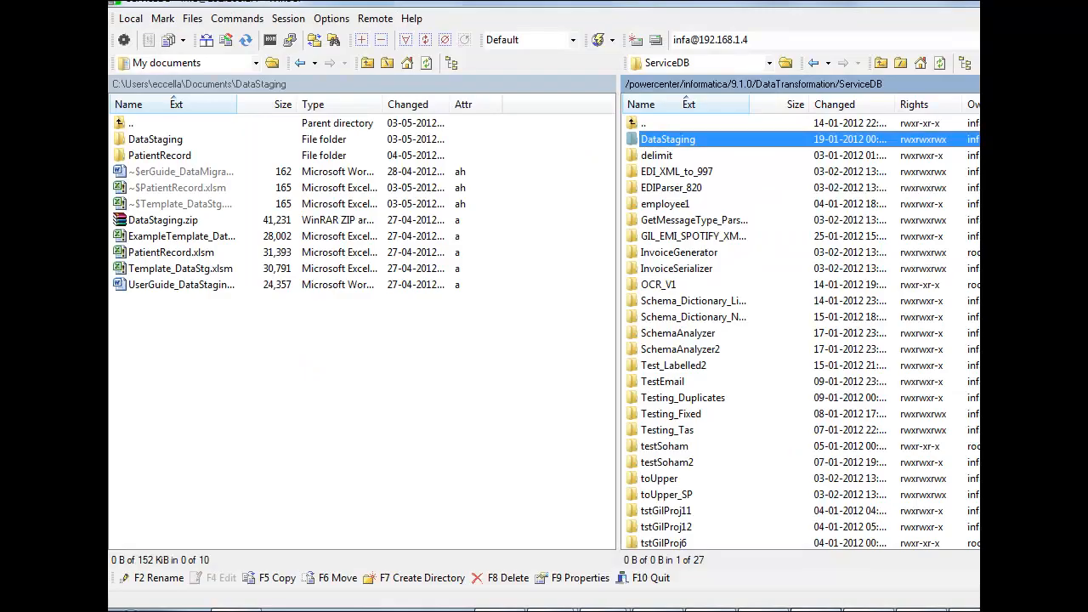
left_click(770, 63)
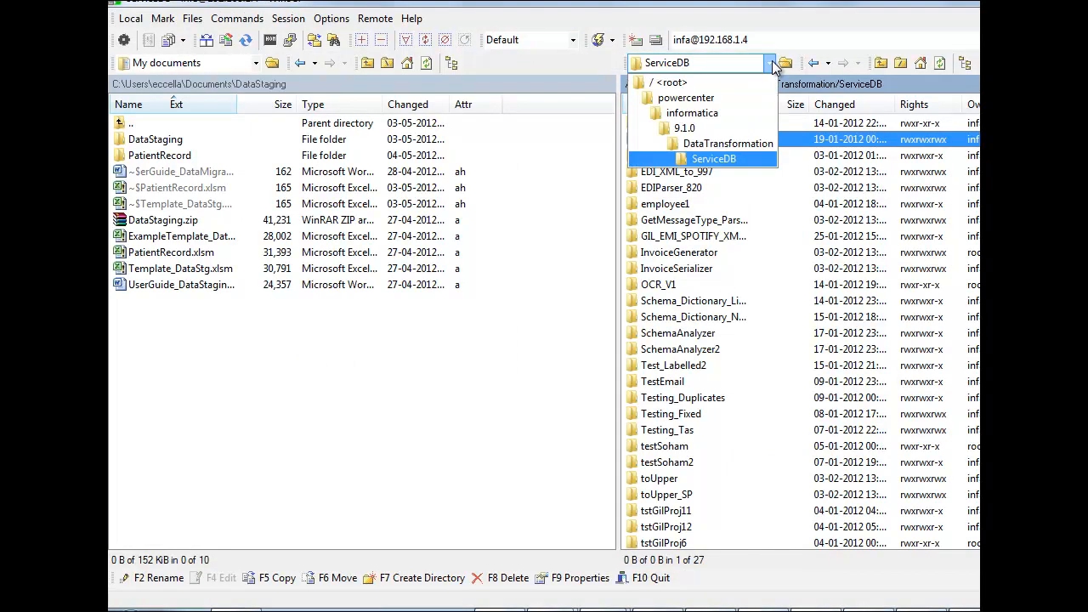
left_click(718, 132)
double_click(656, 221)
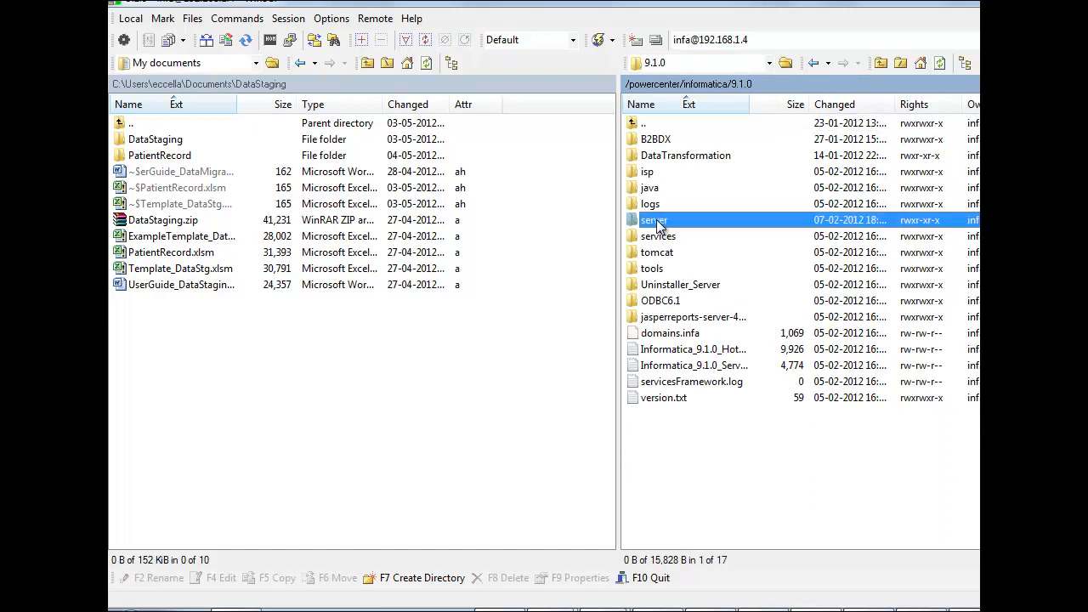
double_click(662, 173)
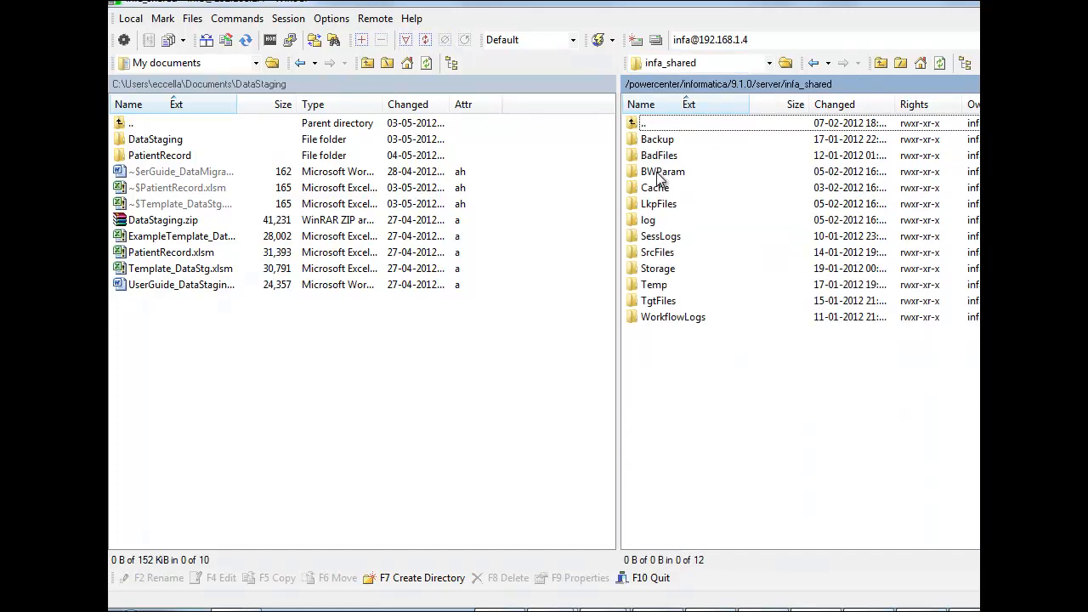
double_click(657, 252)
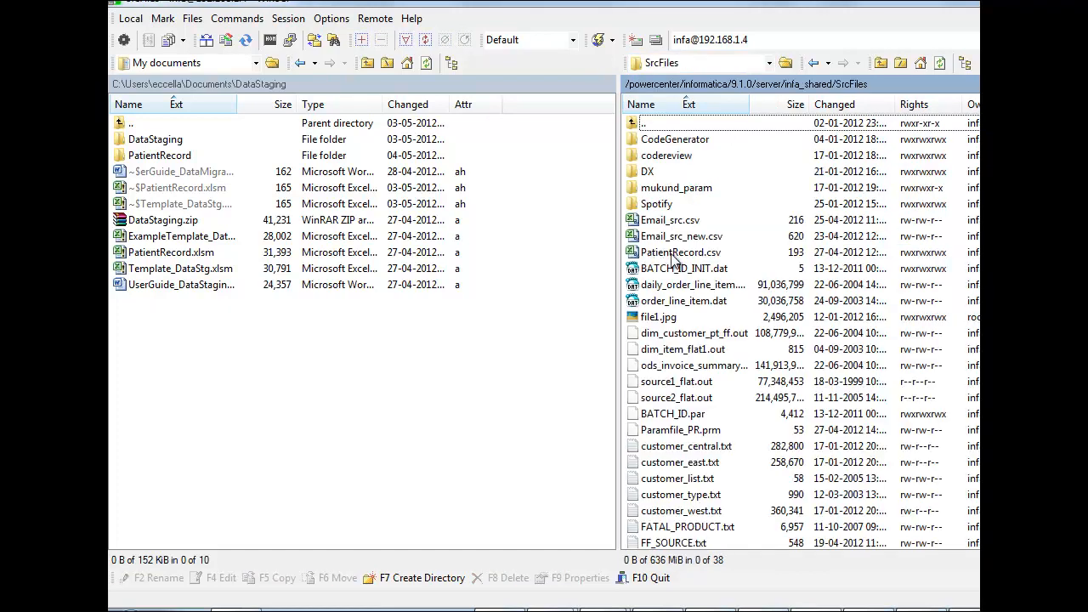
left_click(671, 254)
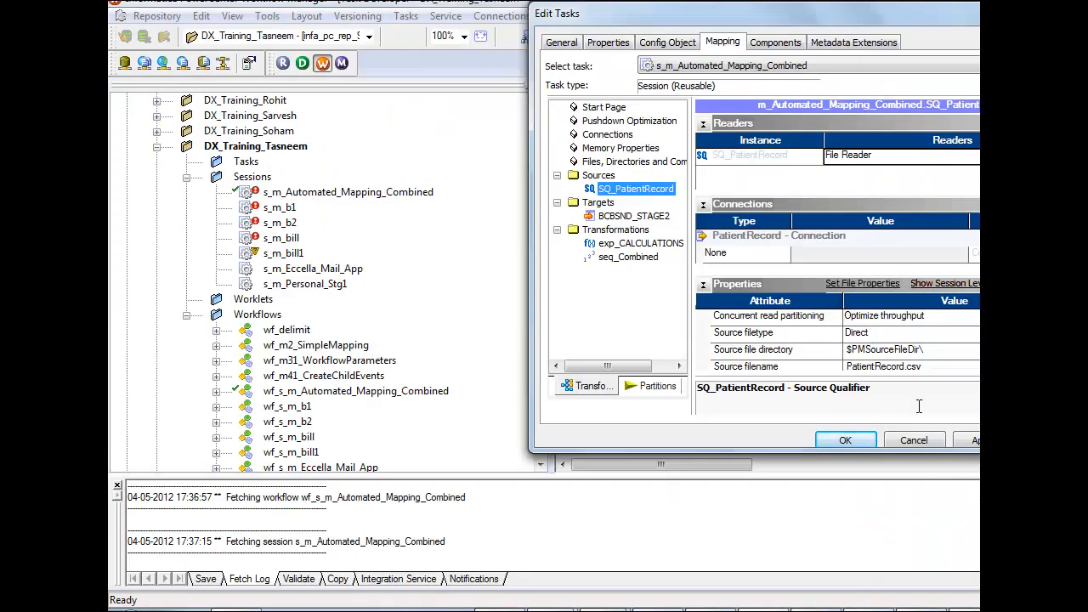
Step: Set the delimited PatientRecord source file to skip 1 initial row, accept the session edits and save the session
left_click(969, 441)
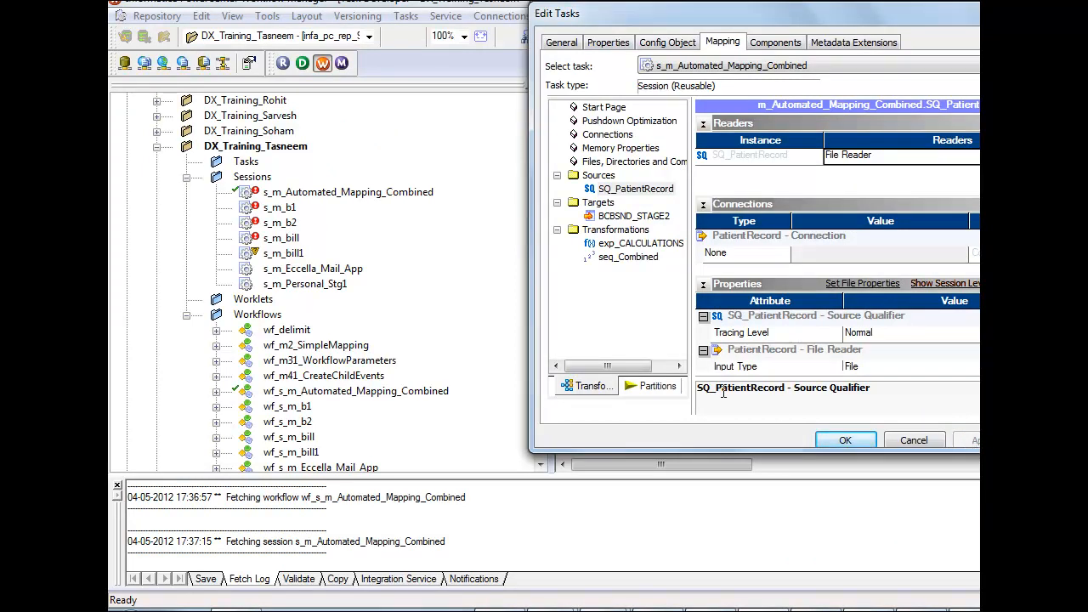
left_click(861, 285)
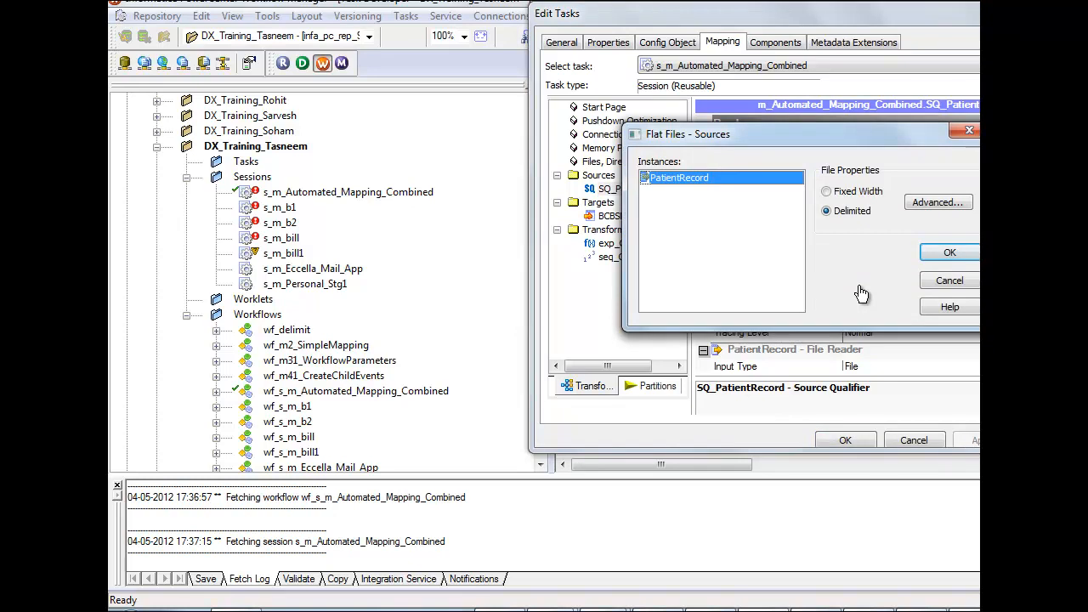
left_click(927, 205)
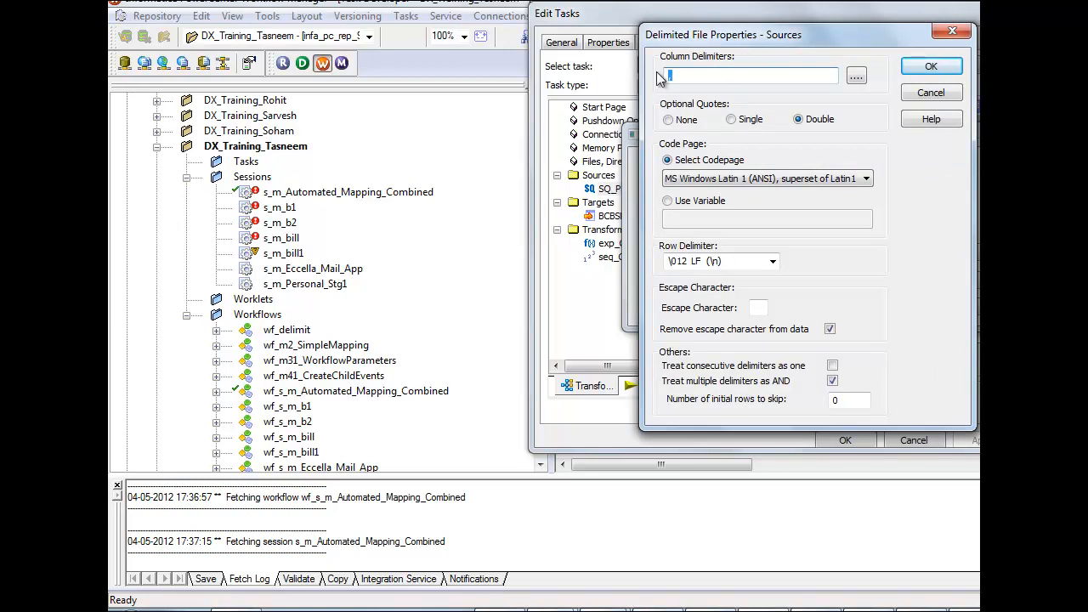
double_click(853, 400)
type("1")
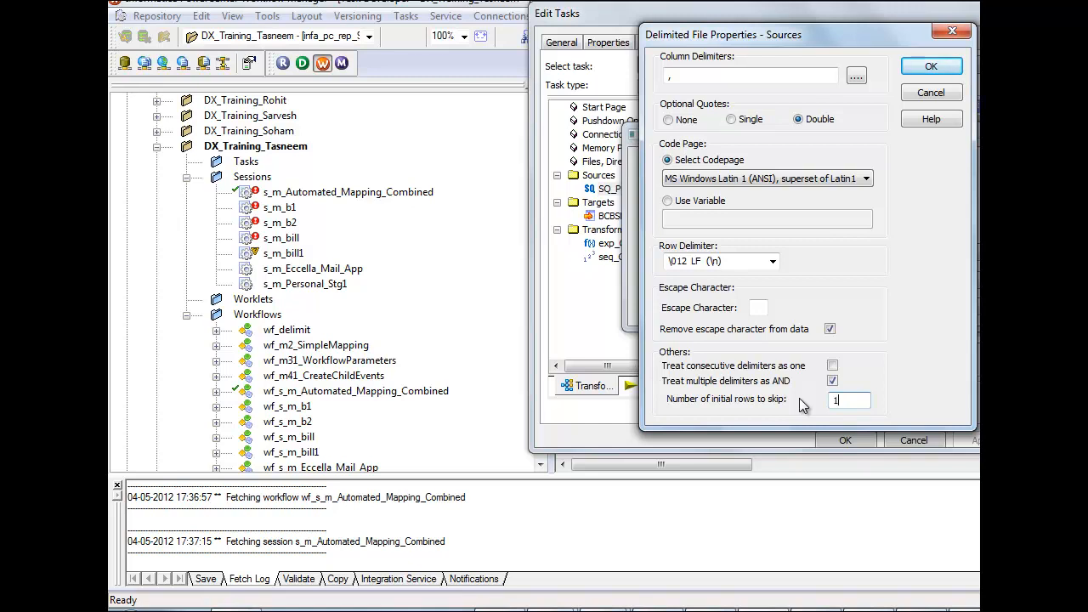
left_click(932, 66)
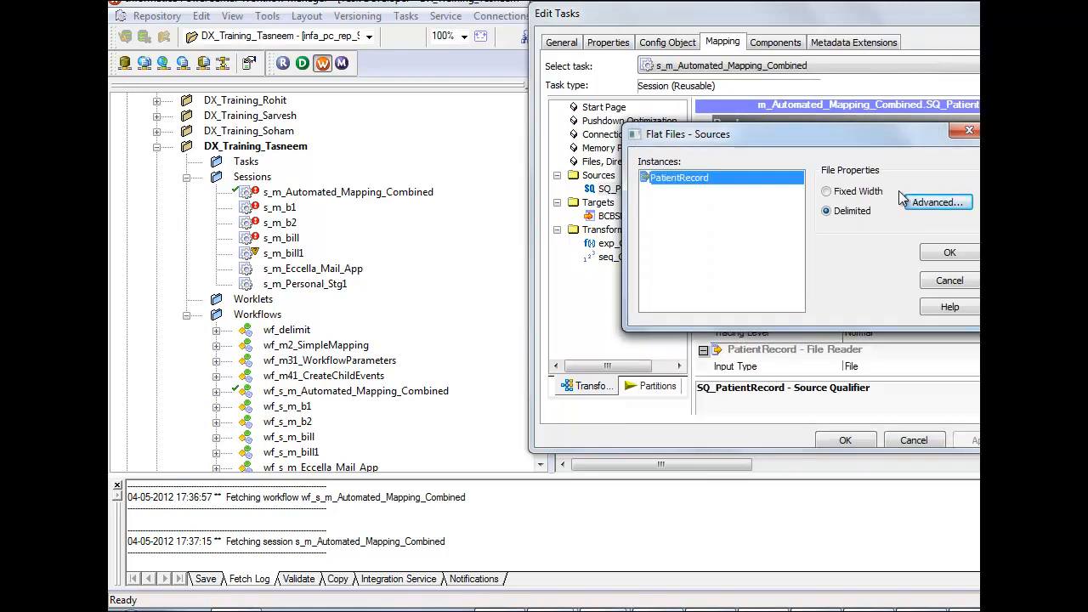
left_click(945, 253)
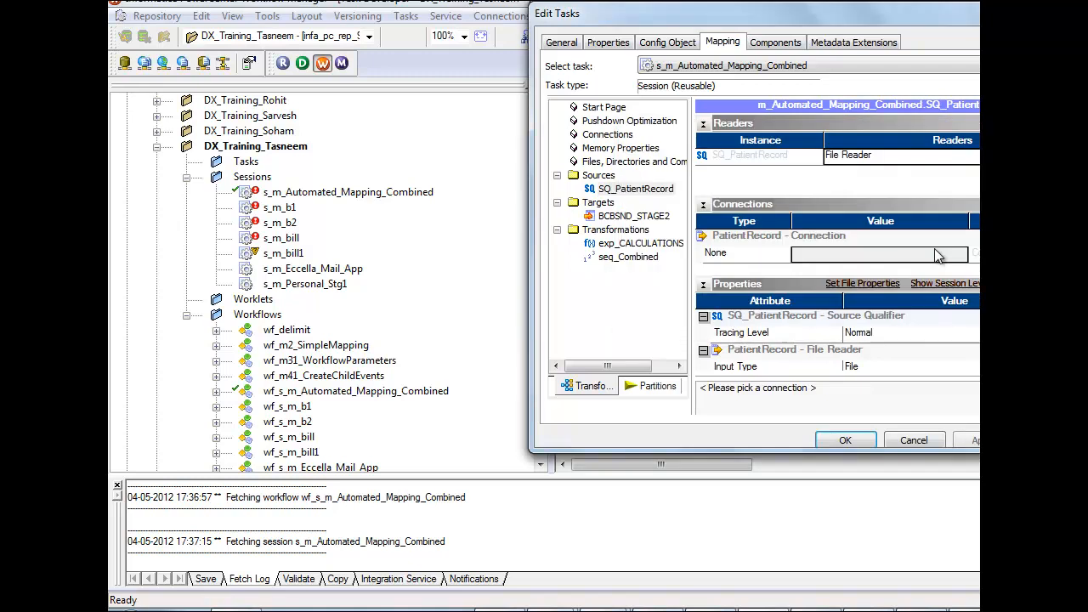
left_click(846, 442)
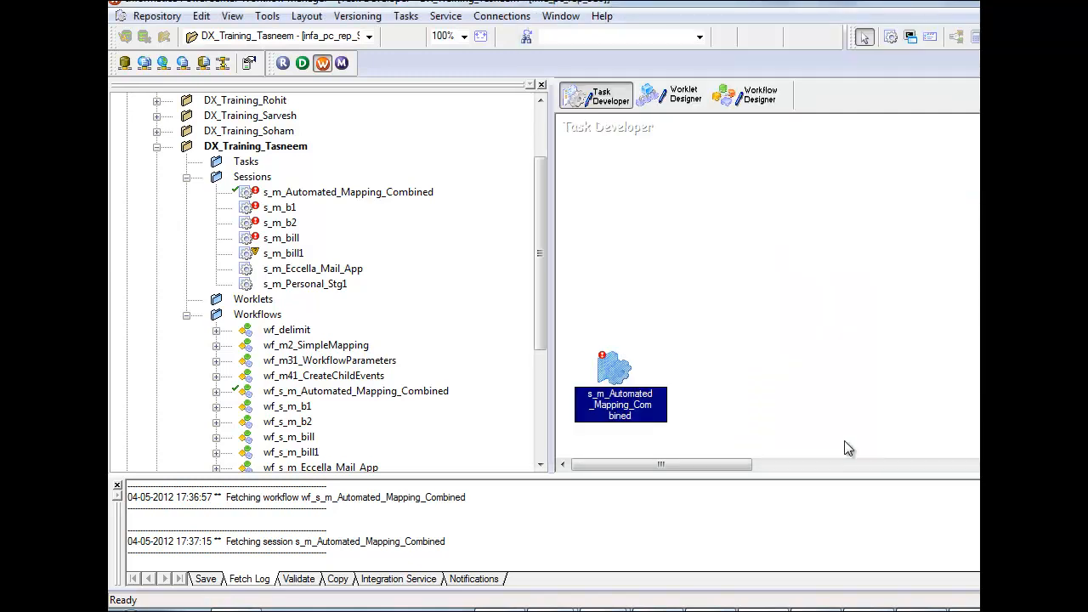
key("ctrl+s")
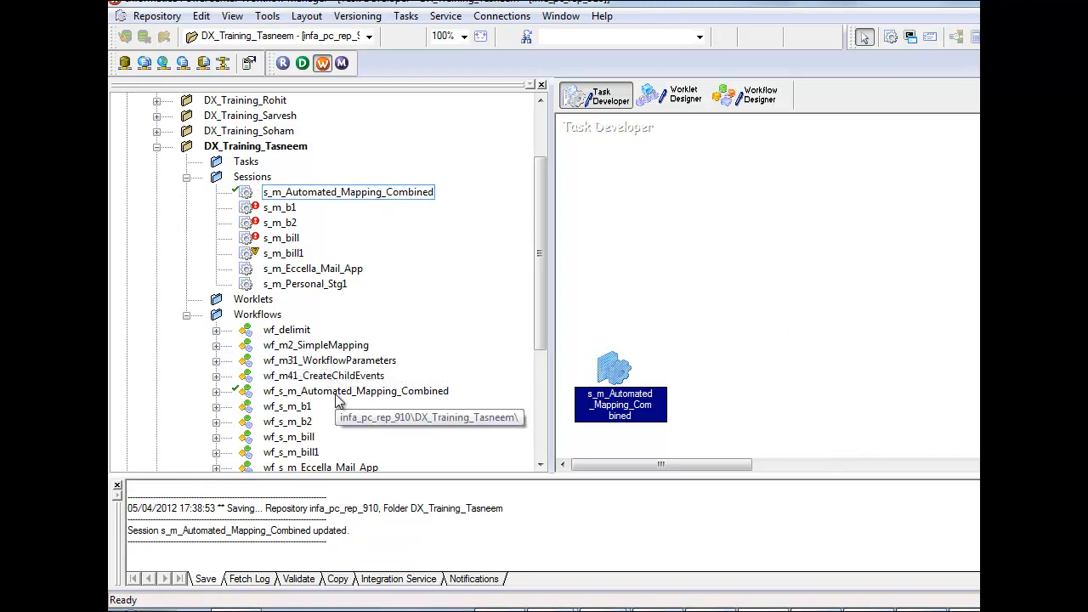
Step: In the Workflow Designer, validate the s_m_Automated_Mapping_Combined session and save the workflow
left_click(731, 102)
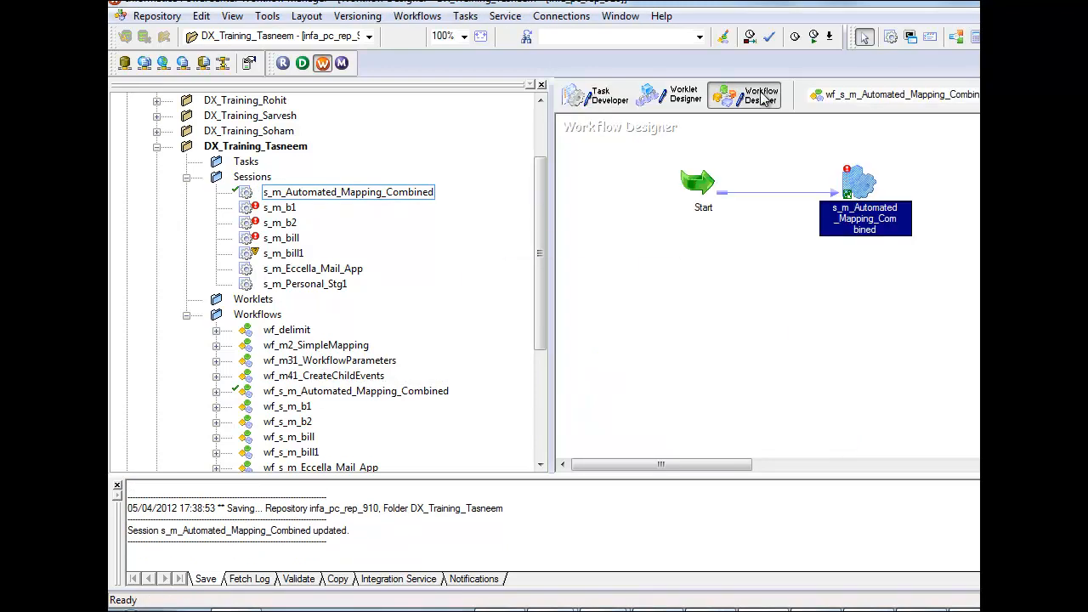
left_click(675, 264)
key("ctrl+s")
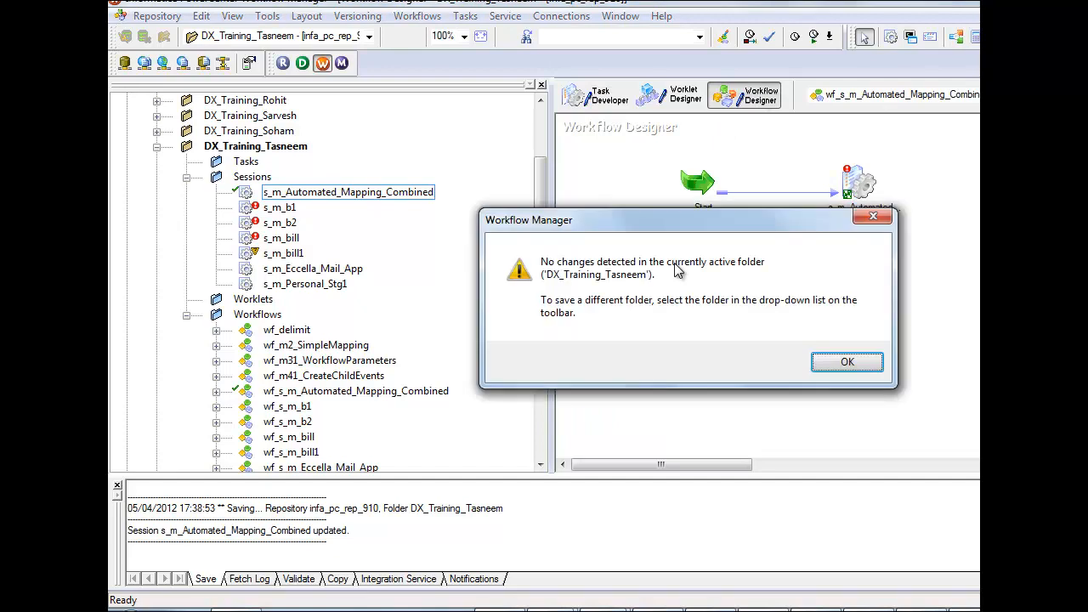
left_click(848, 362)
right_click(850, 197)
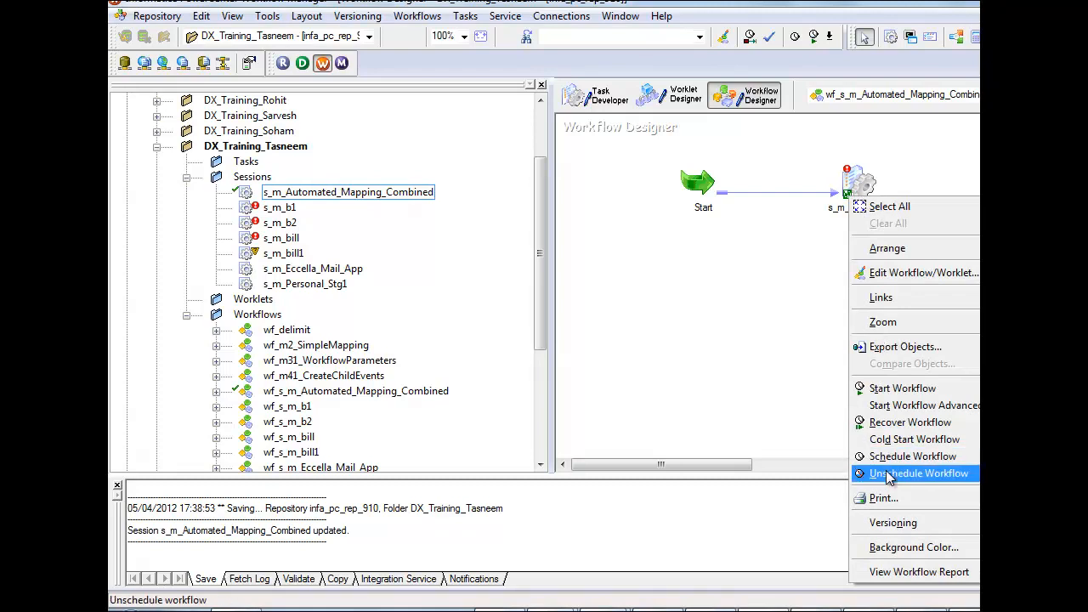
right_click(856, 184)
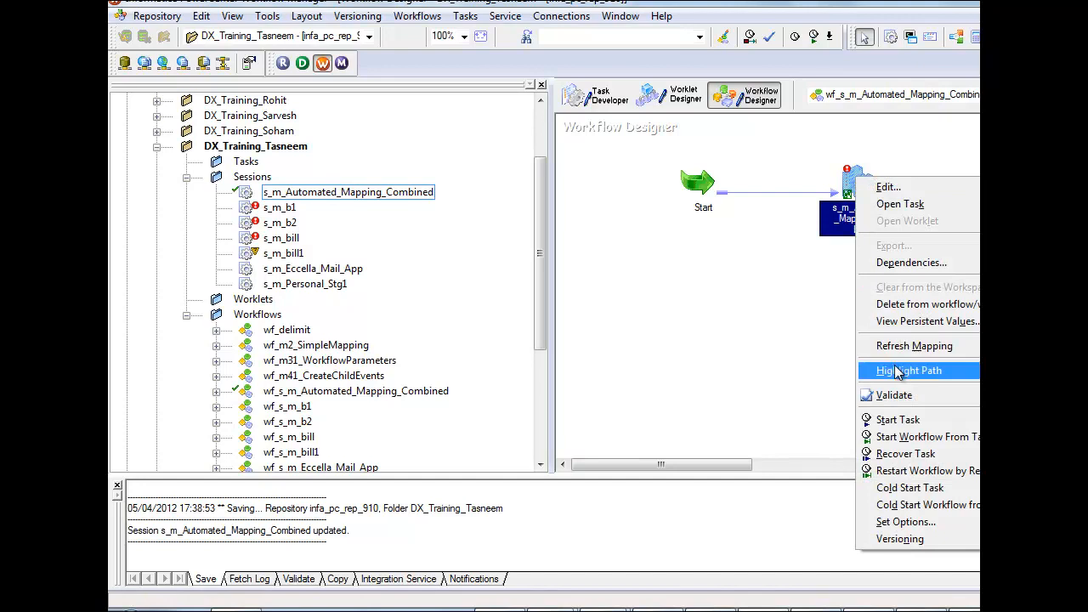
left_click(898, 395)
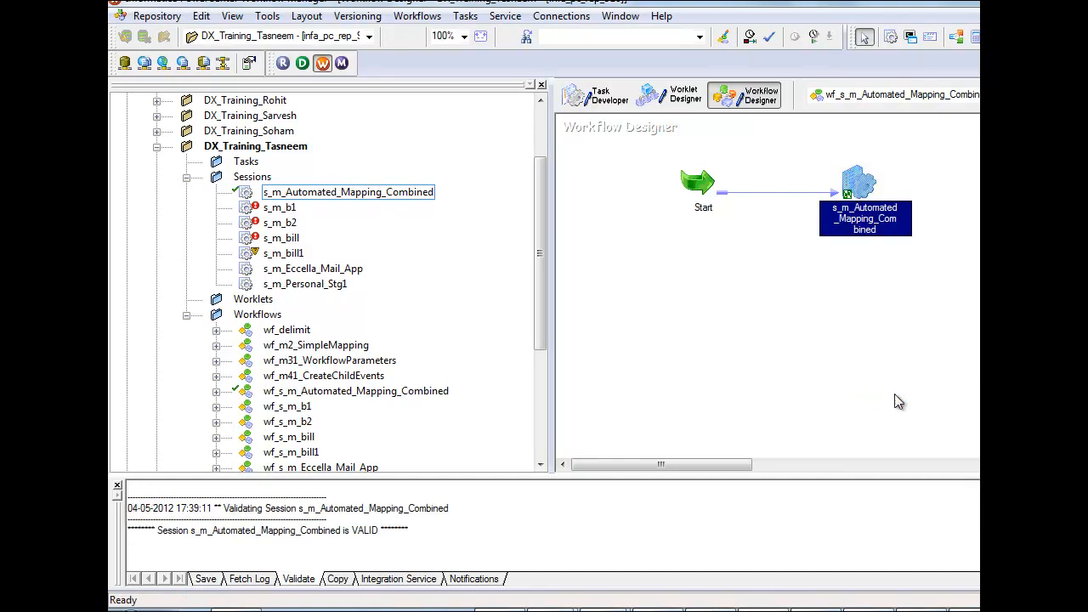
key("ctrl+s")
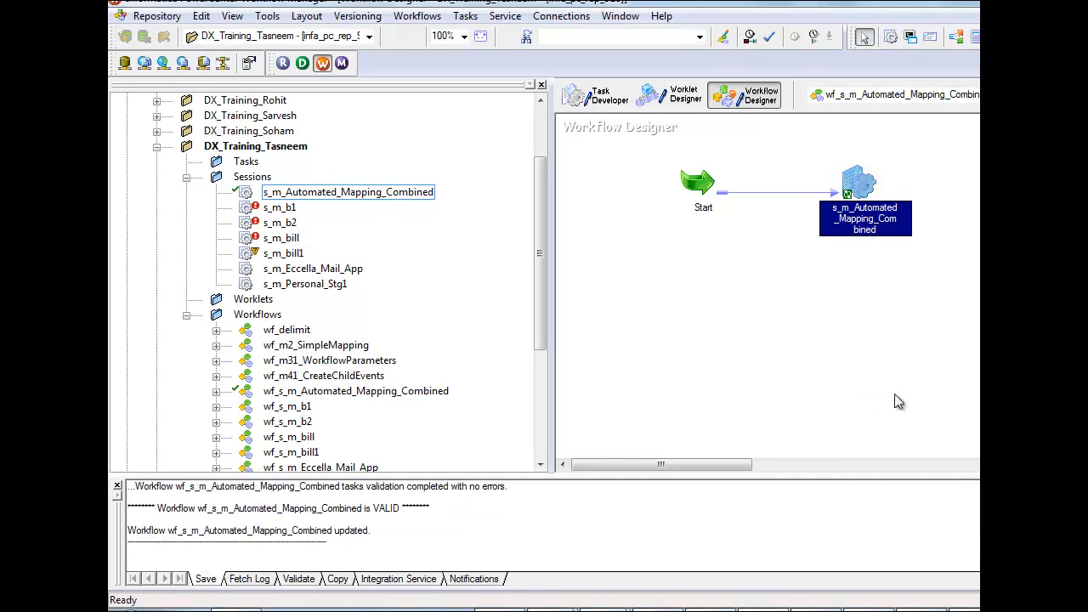
Step: Start the workflow wf_s_m_Automated_Mapping_Combined and check its session's run status in the Workflow Monitor
right_click(681, 261)
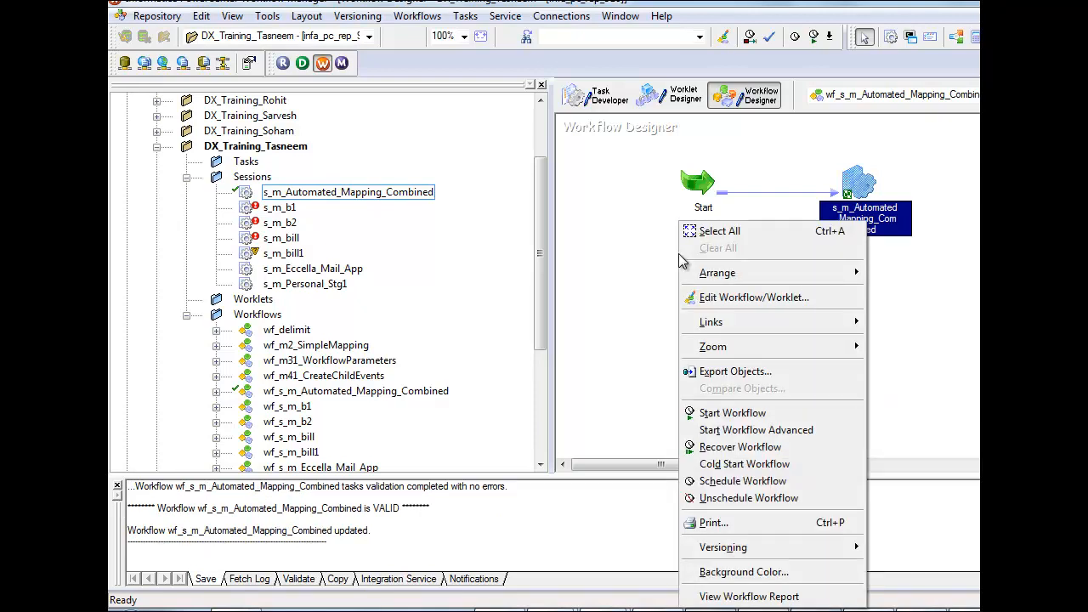
left_click(733, 413)
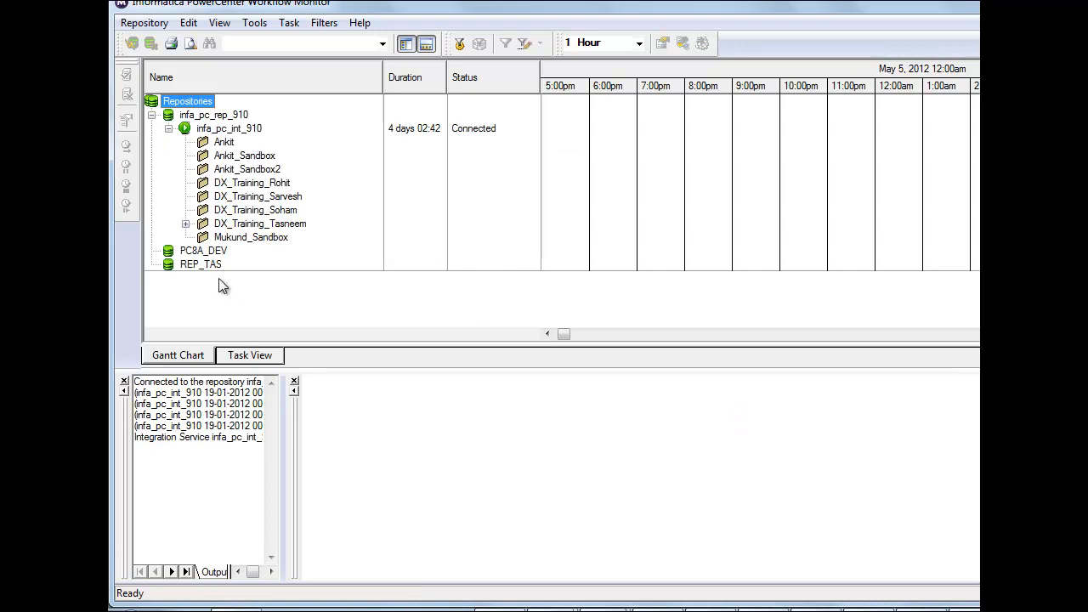
left_click(185, 223)
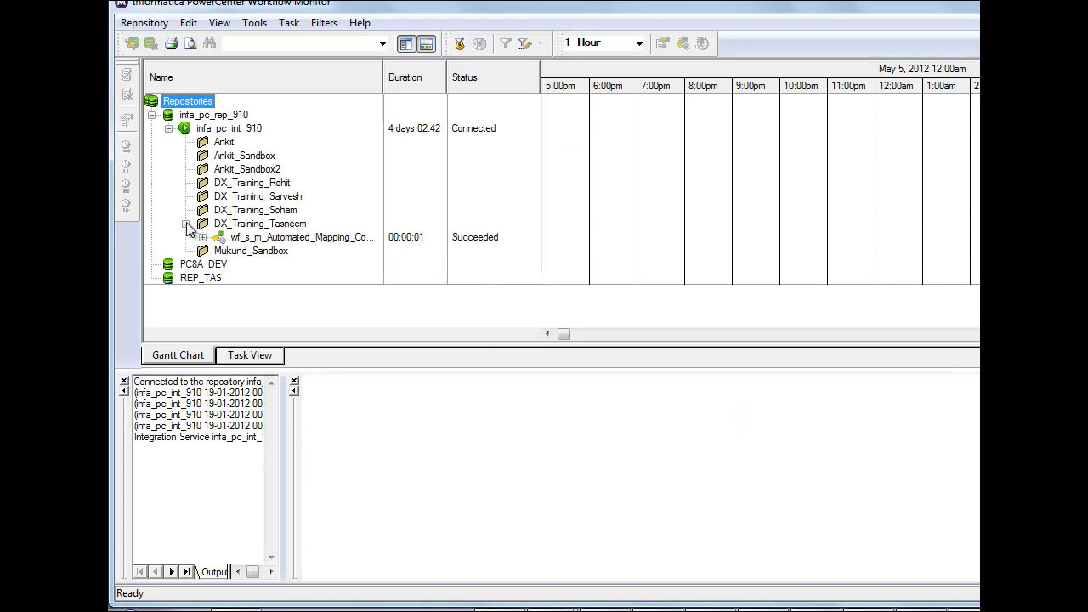
left_click(202, 238)
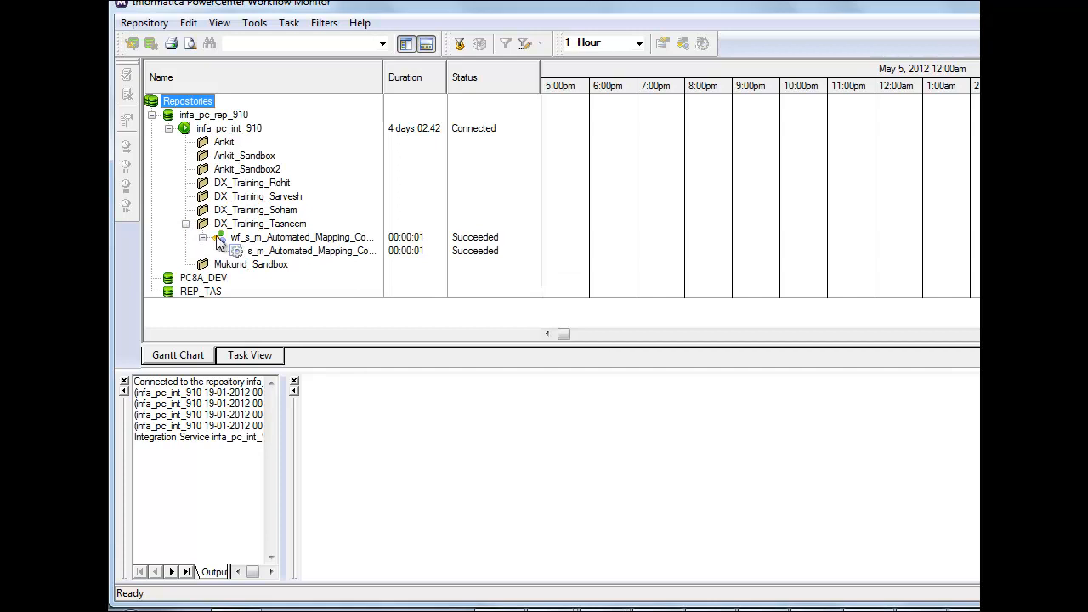
left_click(372, 253)
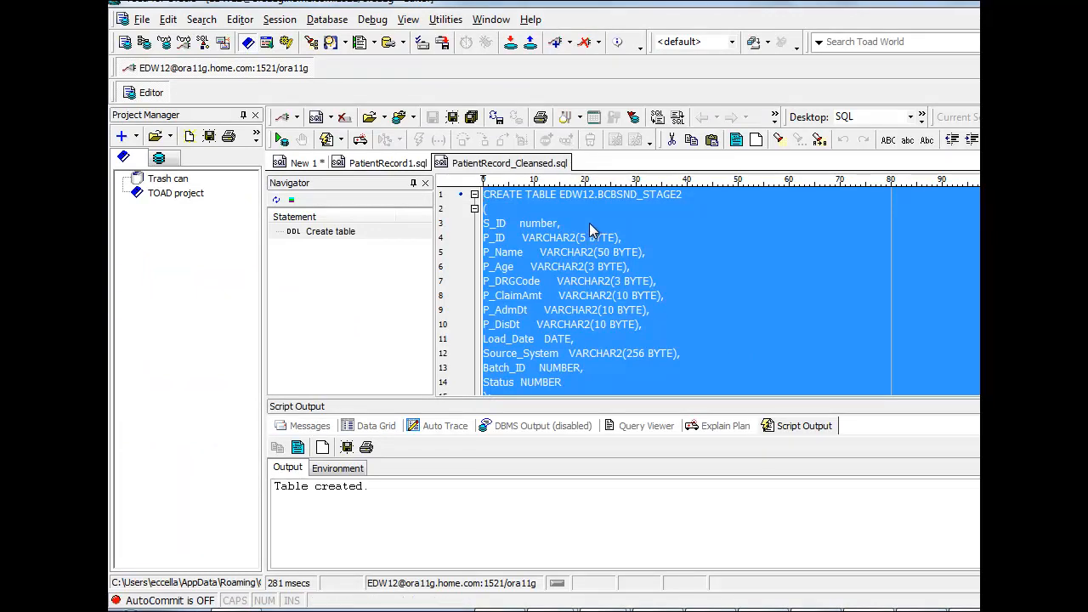
Step: In Toad, write SELECT * BCBSND_STAGE2 in the empty New 1 script, copying the table name from PatientRecord_Cleansed.sql, and try to run it
left_click(554, 204)
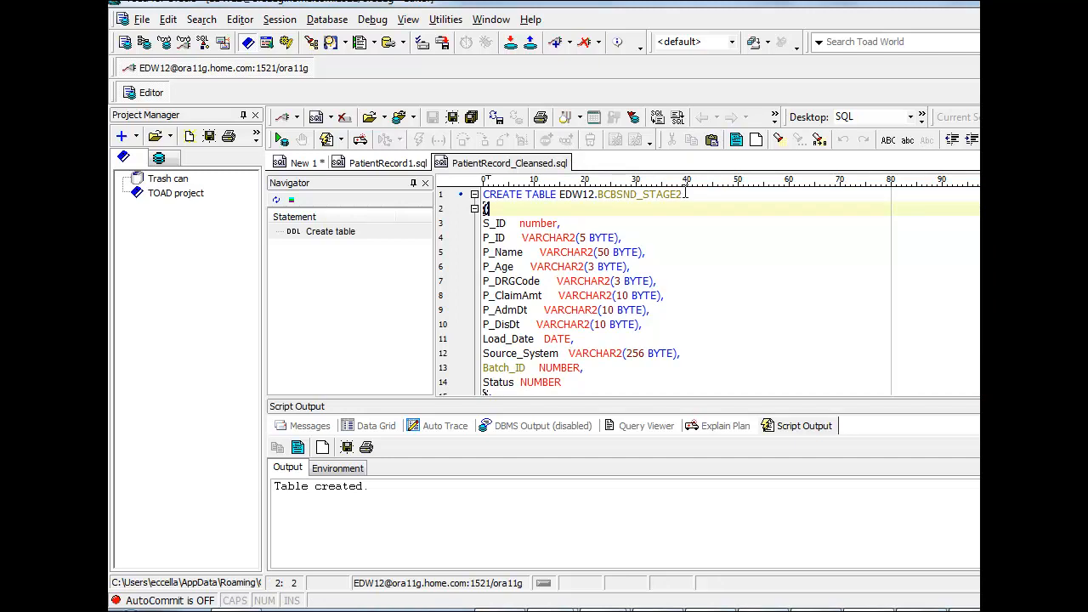
left_click(302, 164)
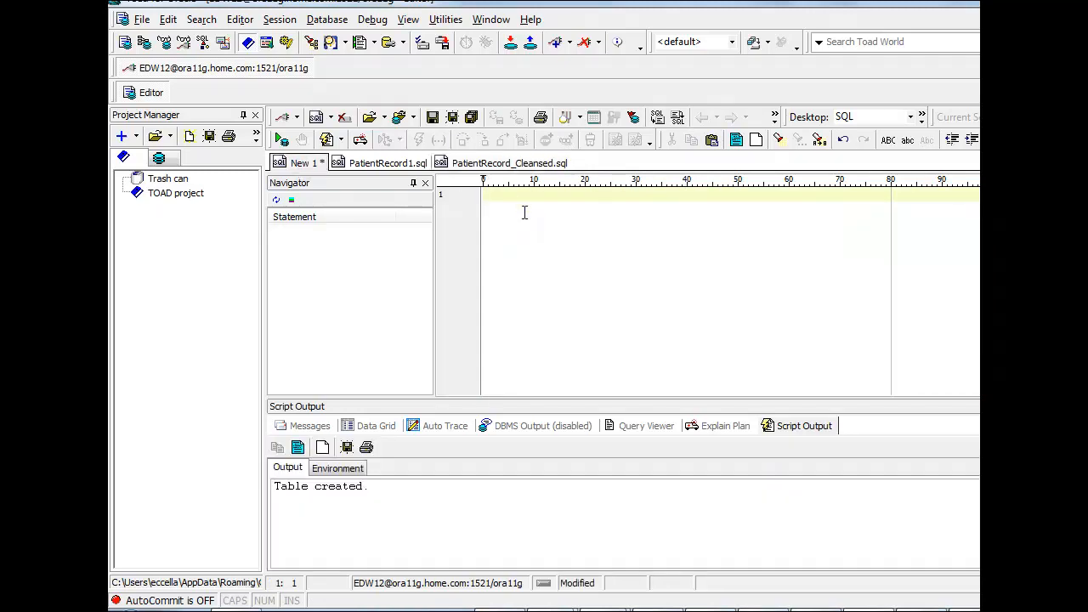
type("SELECT *")
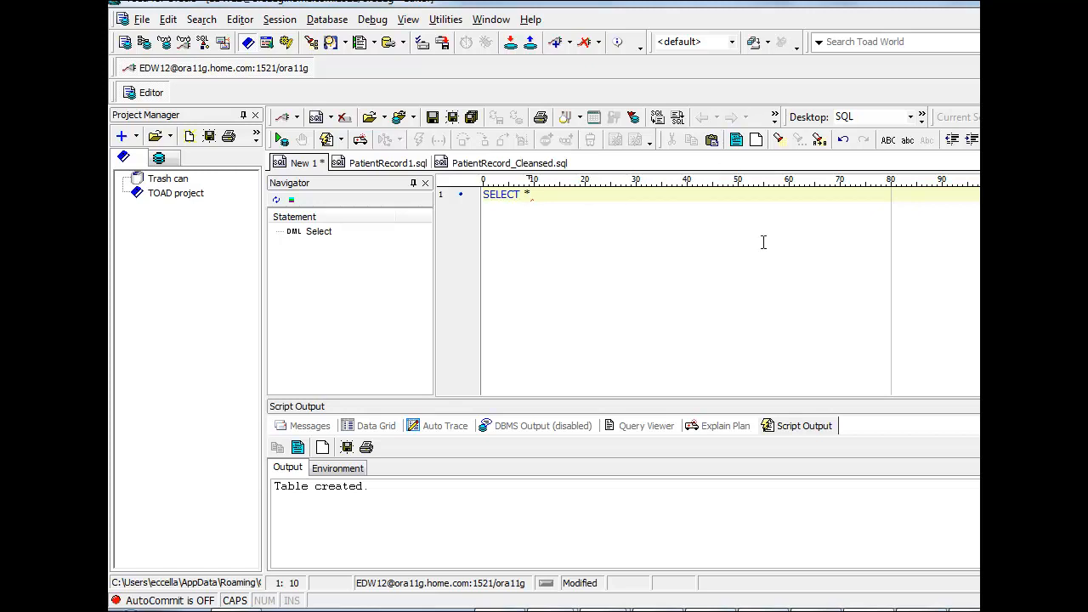
type("bcb")
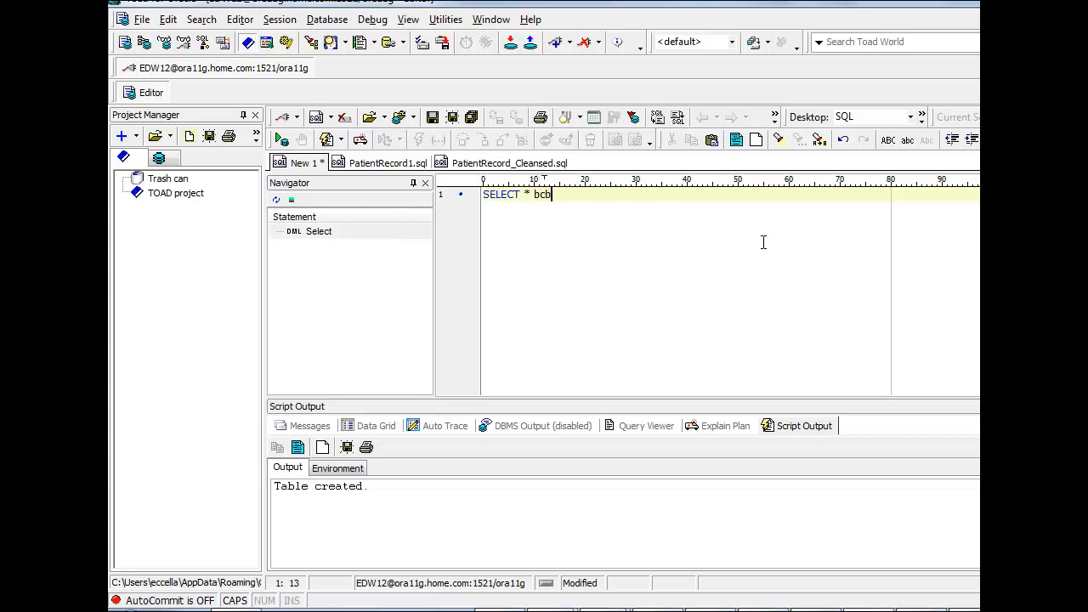
key("BackSpace")
key("BackSpace")
key("BackSpace")
left_click(528, 162)
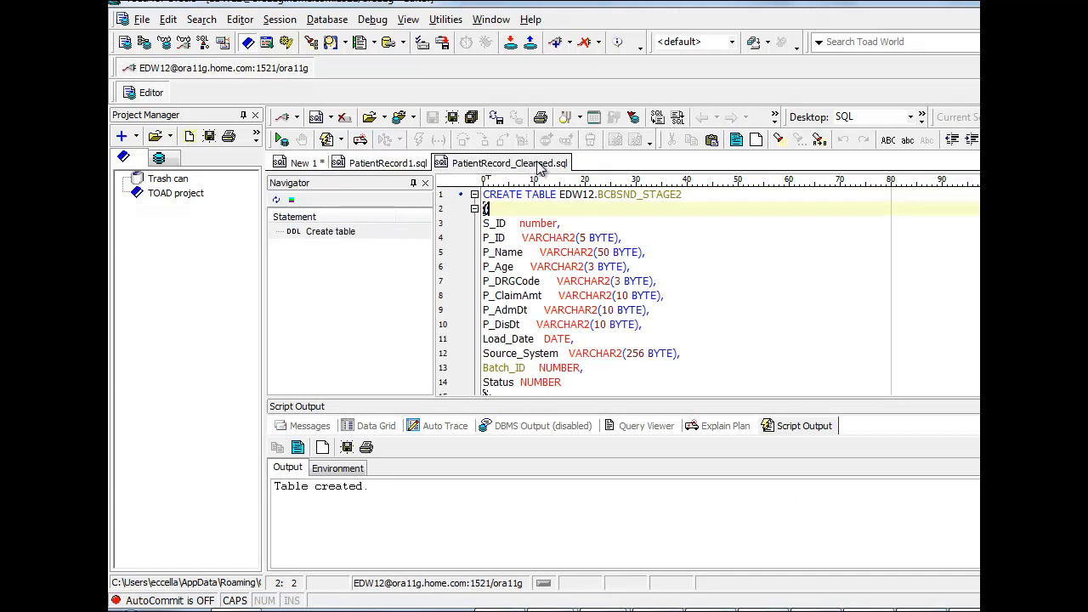
double_click(618, 195)
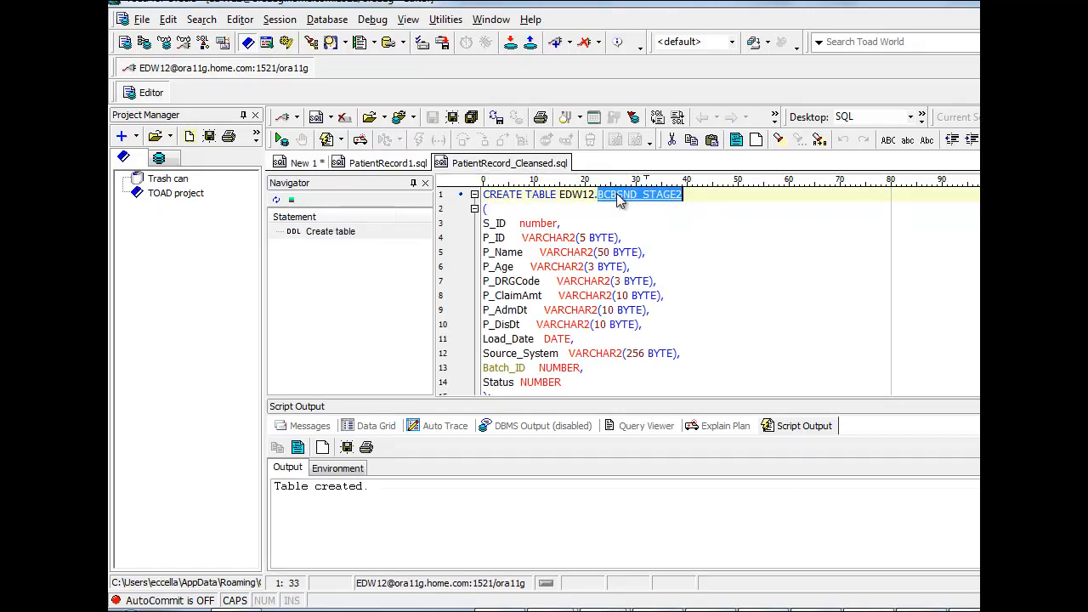
left_click(307, 163)
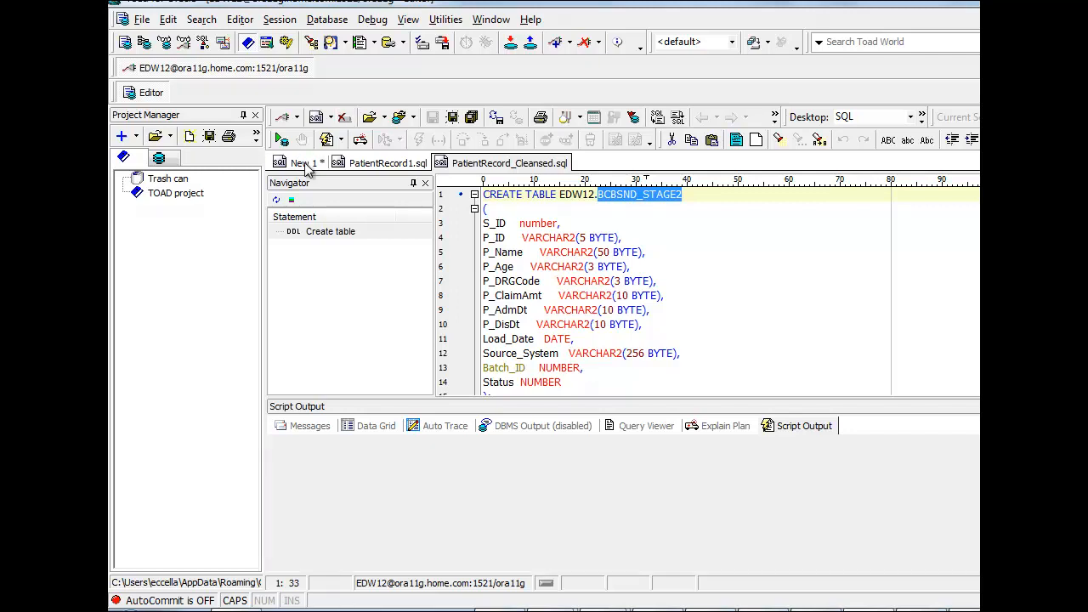
type("BCBSND_STAGE2")
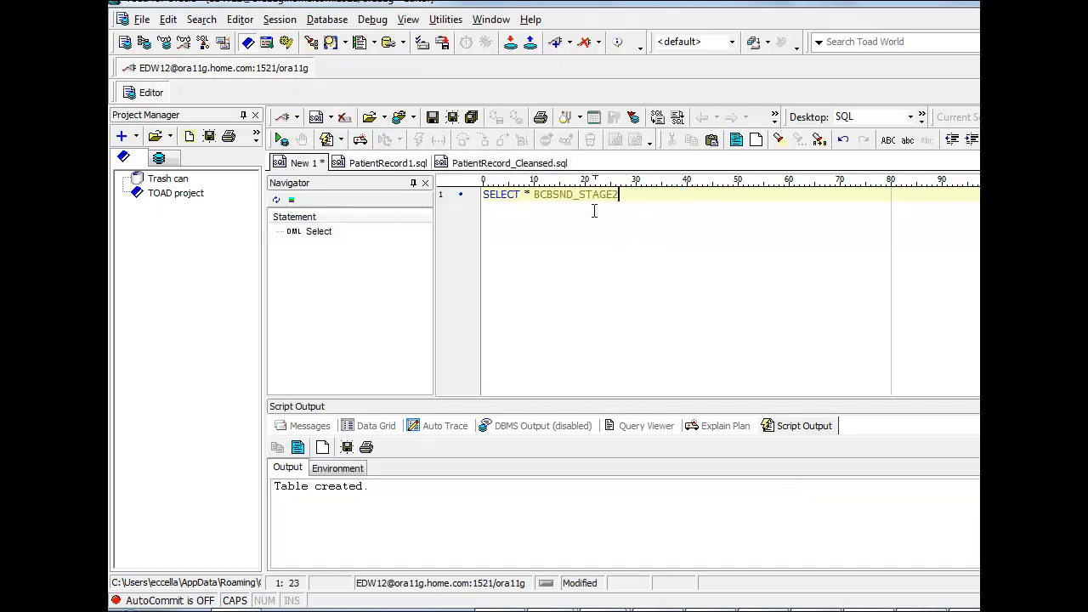
key("F9")
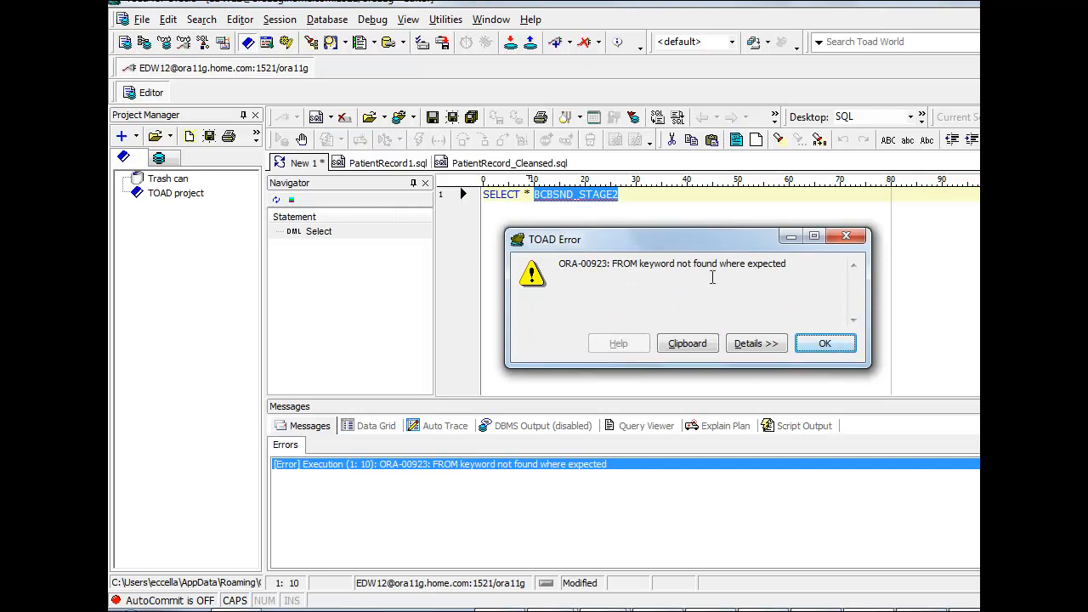
left_click(824, 345)
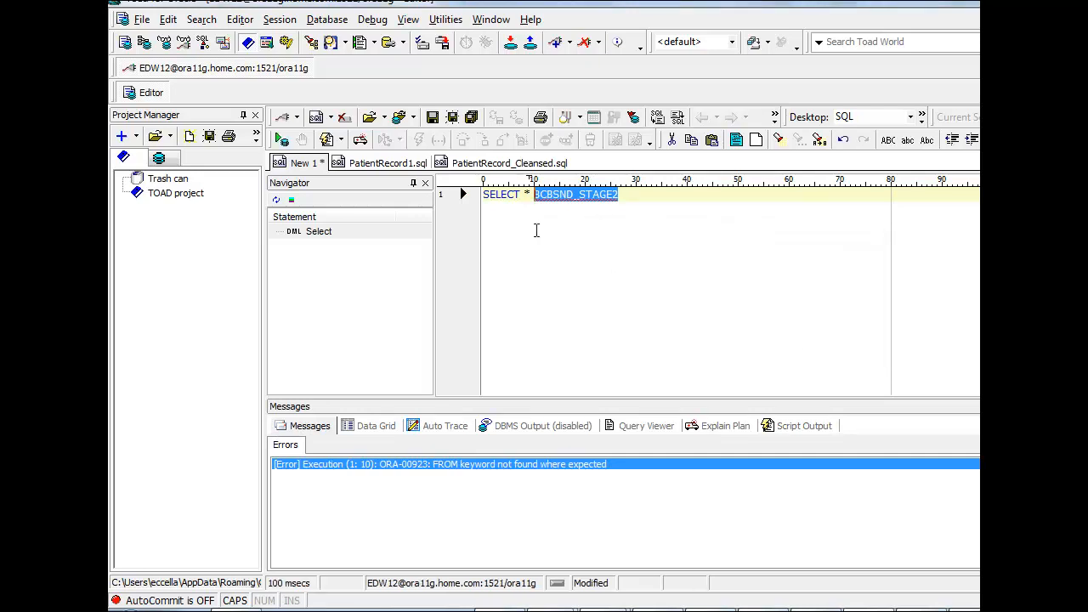
Step: Insert FROM before the table name and run SELECT * FROM BCBSND_STAGE2
key("Left")
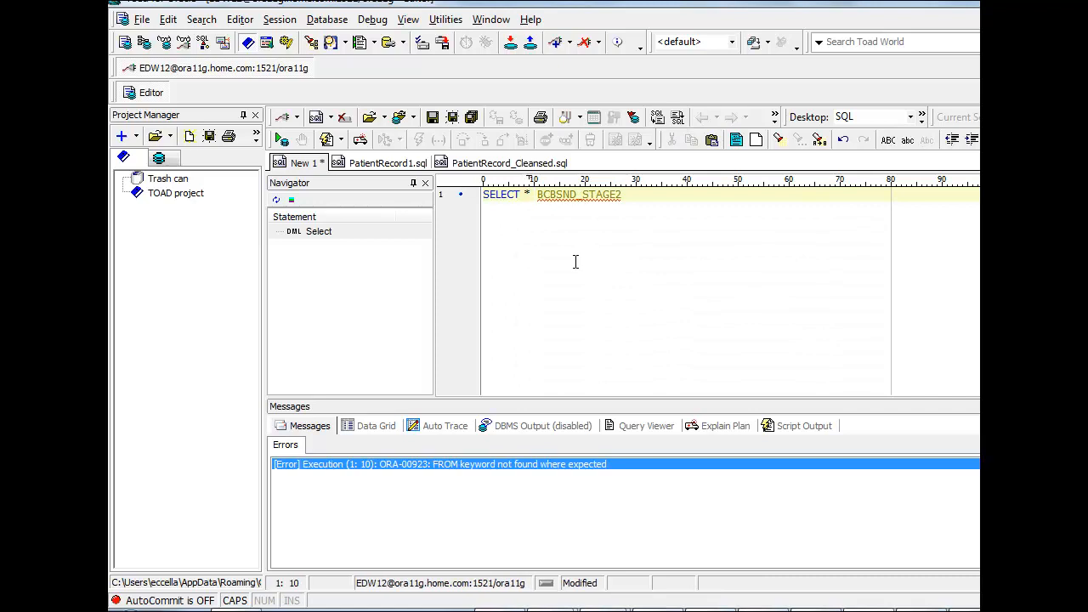
type("FROM")
key("Right")
key("Right")
key("Right")
key("Right")
key("Right")
key("Right")
key("Right")
key("Right")
key("Right")
key("Right")
key("Right")
key("Right")
key("Right")
key("Right")
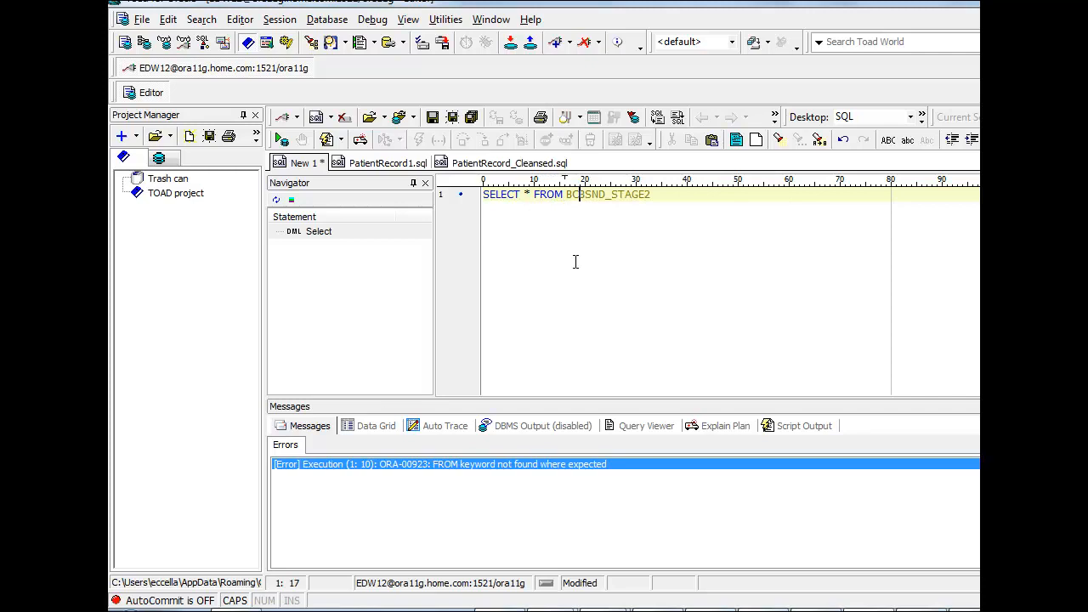
key("shift+Home")
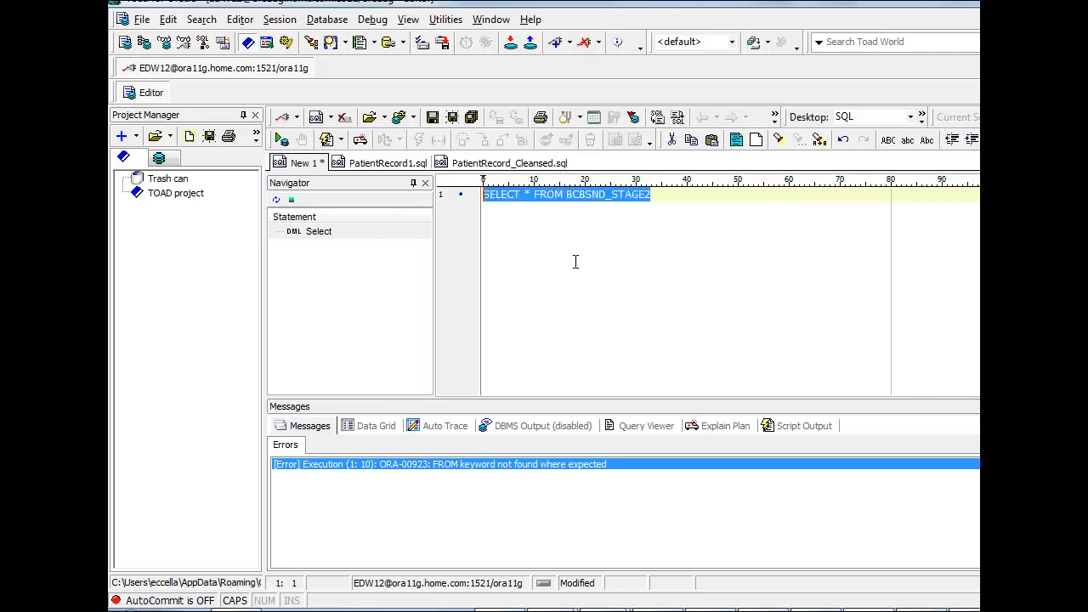
key("F9")
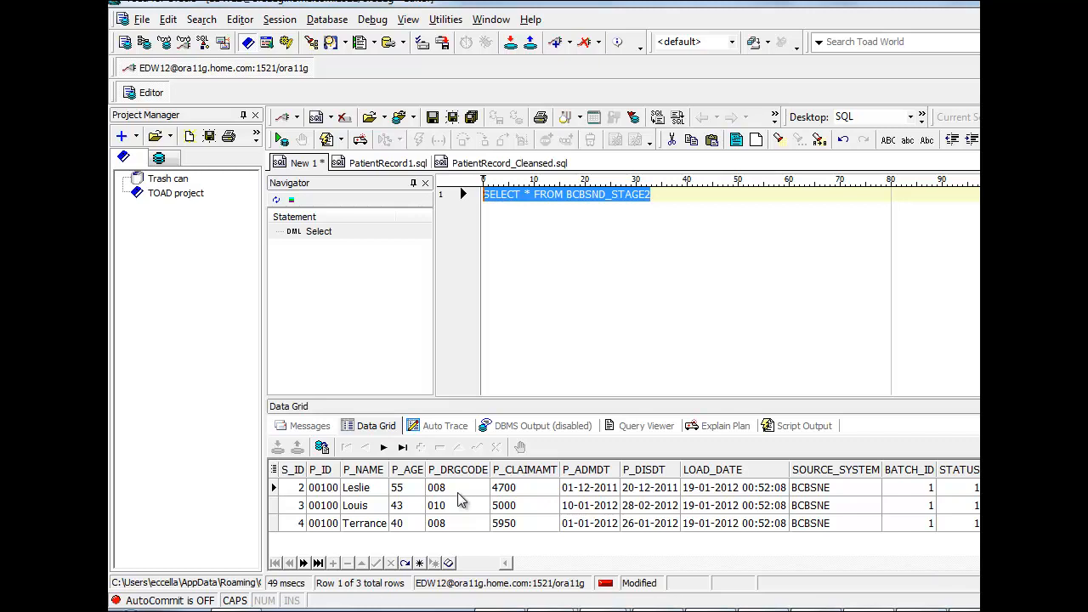
Step: Switch to PatientRecord.xlsm in Excel and examine the SQL Filter condition in cell B18
left_click(558, 611)
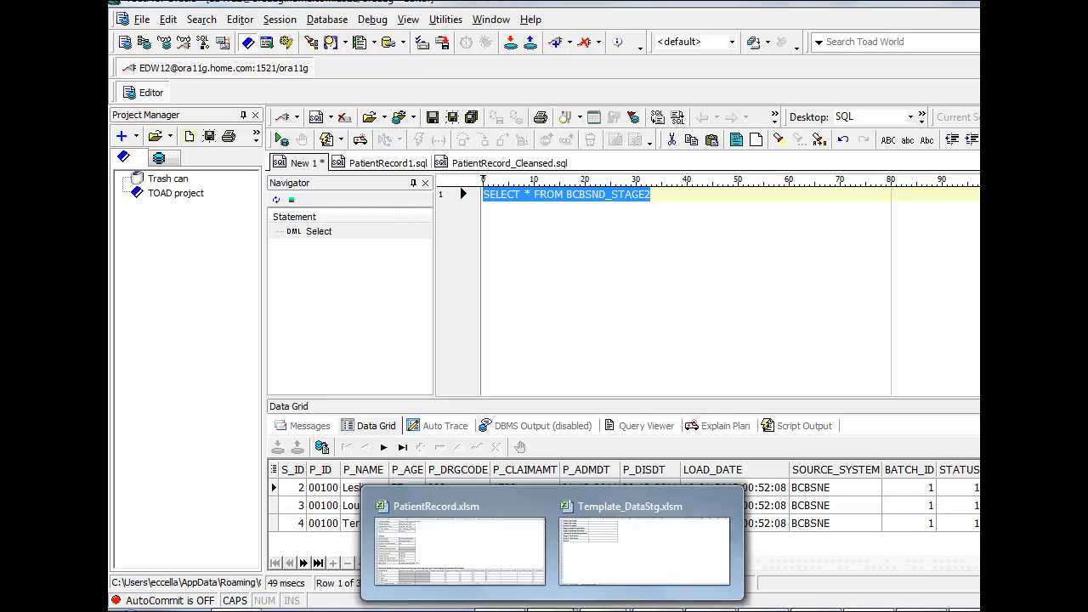
left_click(472, 565)
left_click(366, 445)
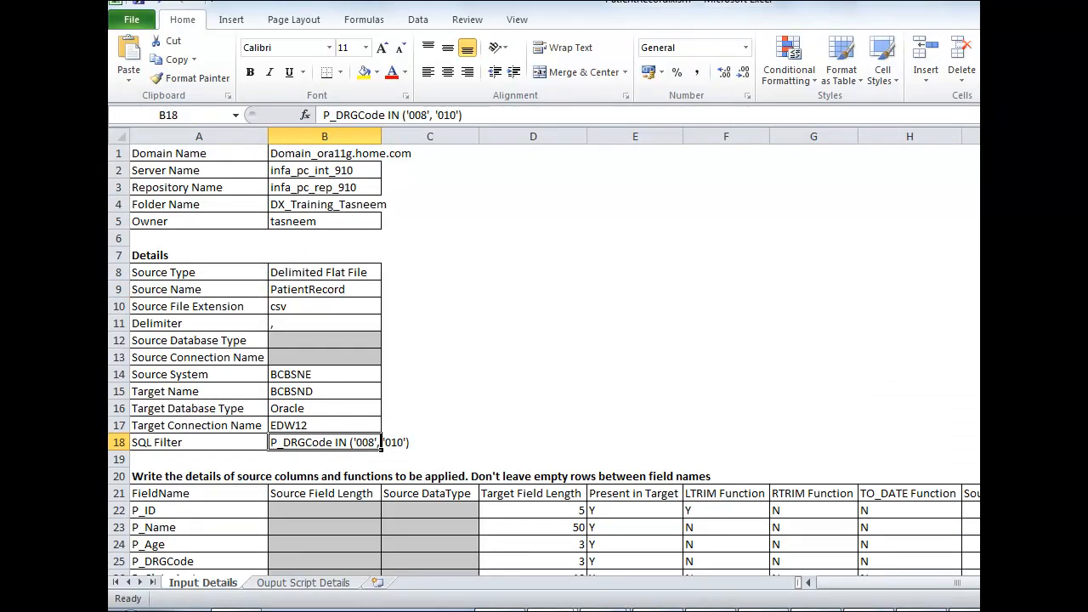
Step: Switch back to Toad and check the P_DRGCODE value of each BCBSND_STAGE2 row against the Excel SQL Filter
key("alt+Tab")
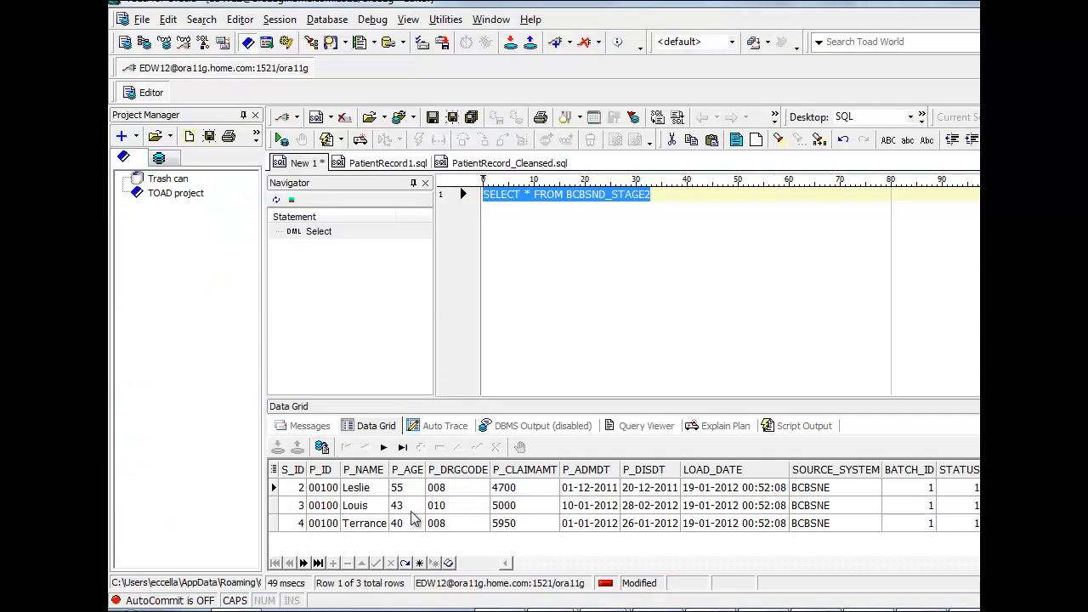
left_click(442, 500)
left_click(442, 509)
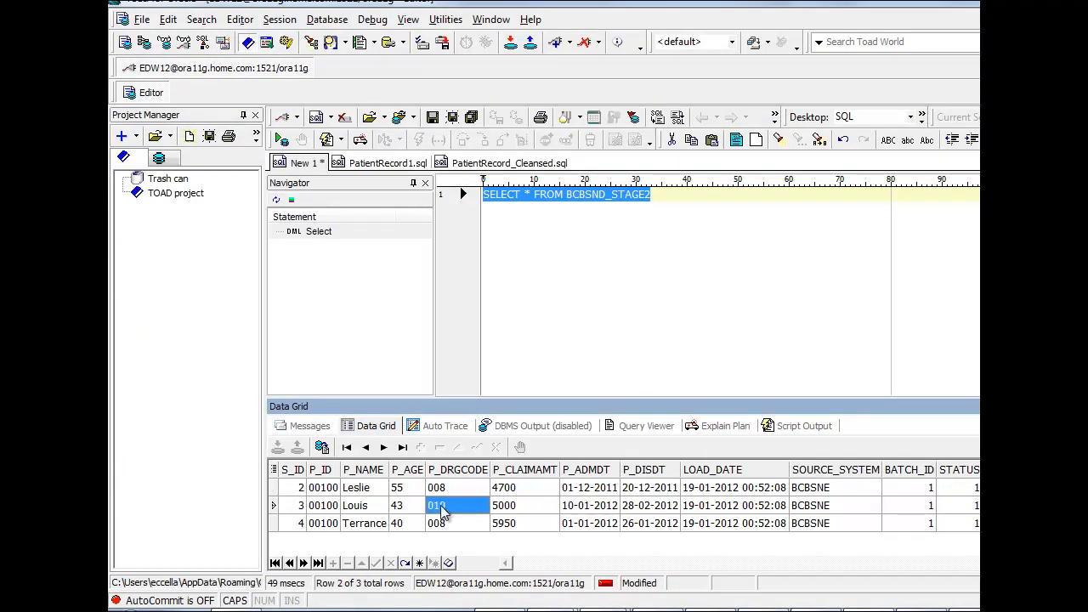
left_click(442, 525)
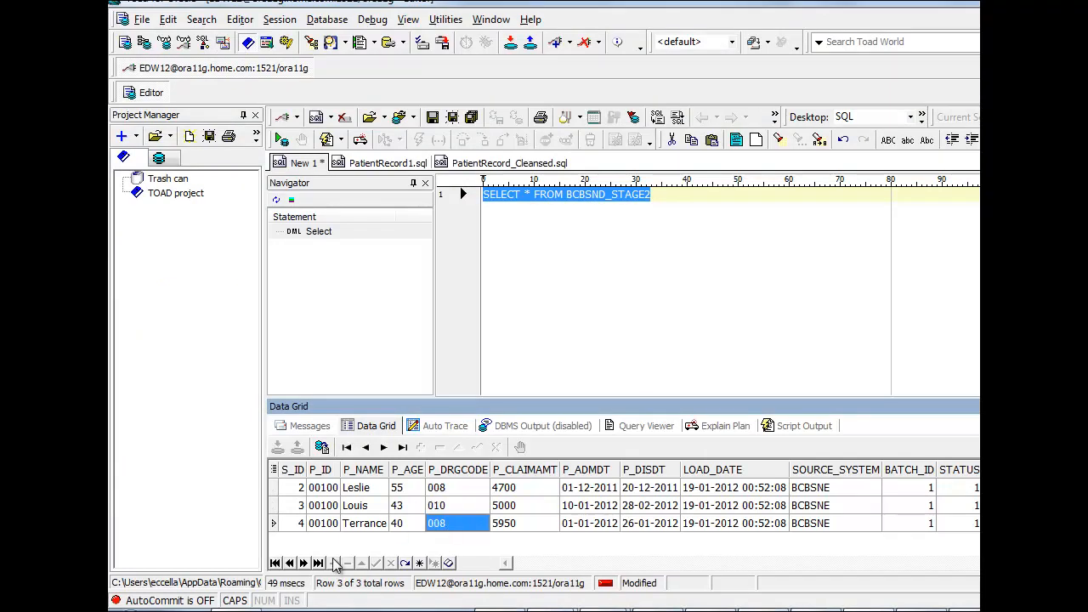
Step: Examine the P_ADMDT admission dates and P_DISDT discharge dates row by row in the query results
left_click(606, 490)
left_click(598, 508)
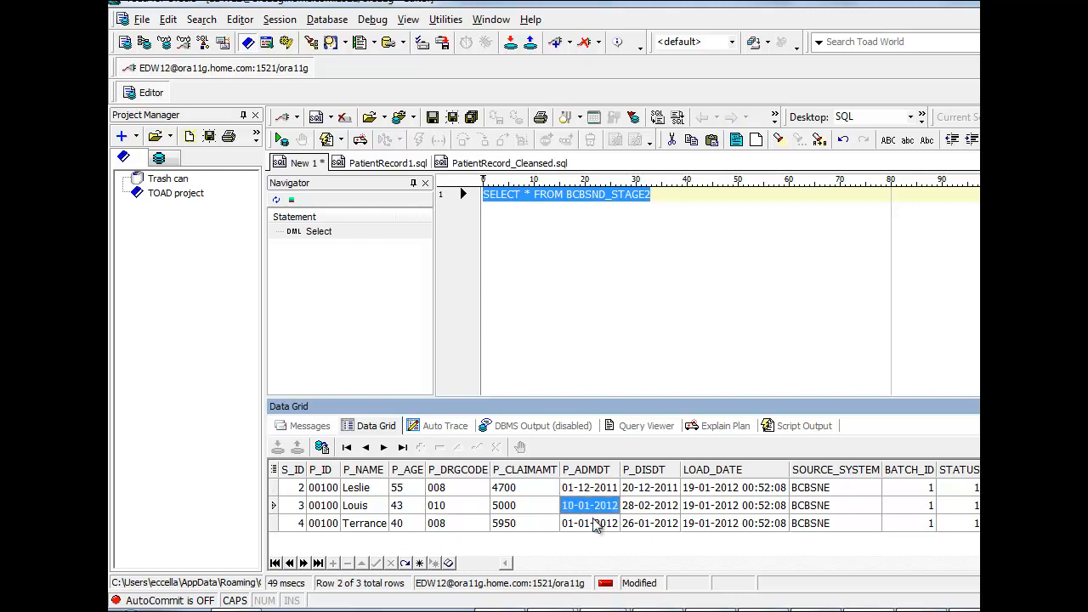
left_click(595, 524)
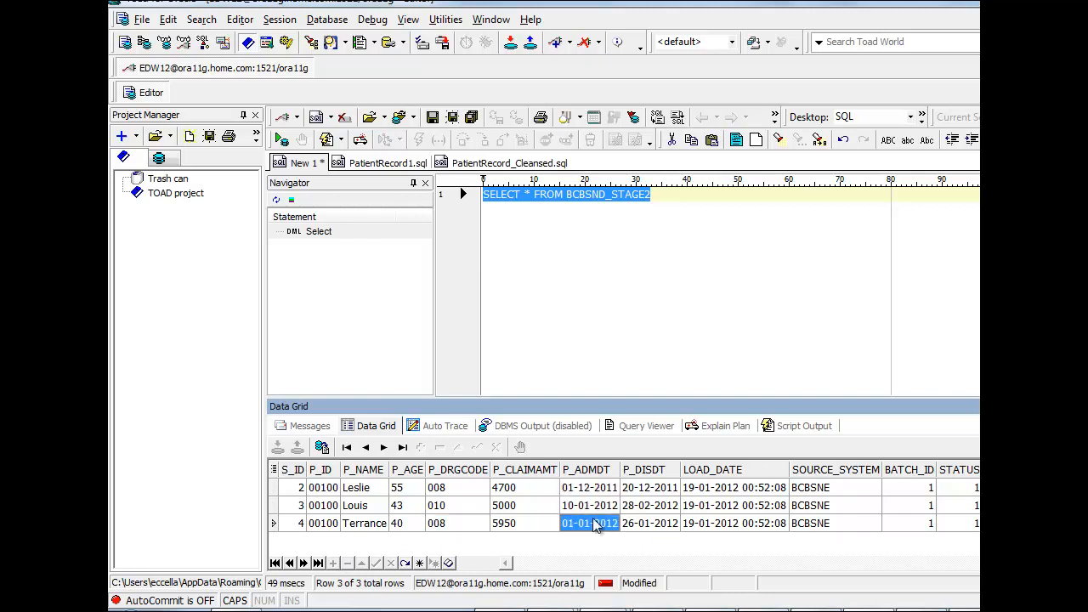
left_click(649, 488)
left_click(646, 506)
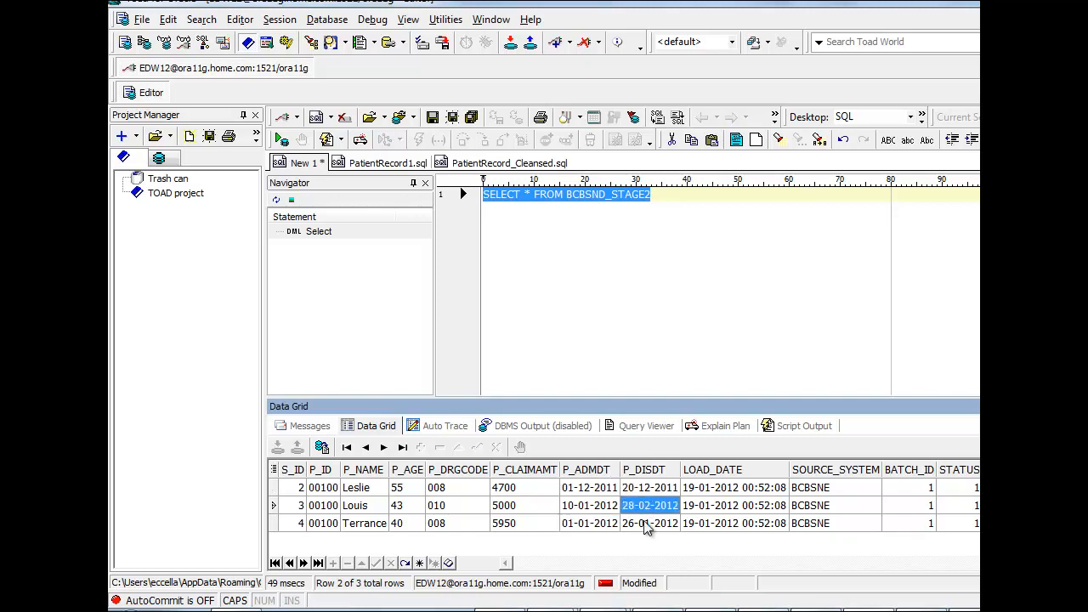
left_click(648, 524)
Step: Inspect the LOAD_DATE, SOURCE_SYSTEM, BATCH_ID and STATUS values of the first result row, ending on the last row's P_DISDT
left_click(729, 492)
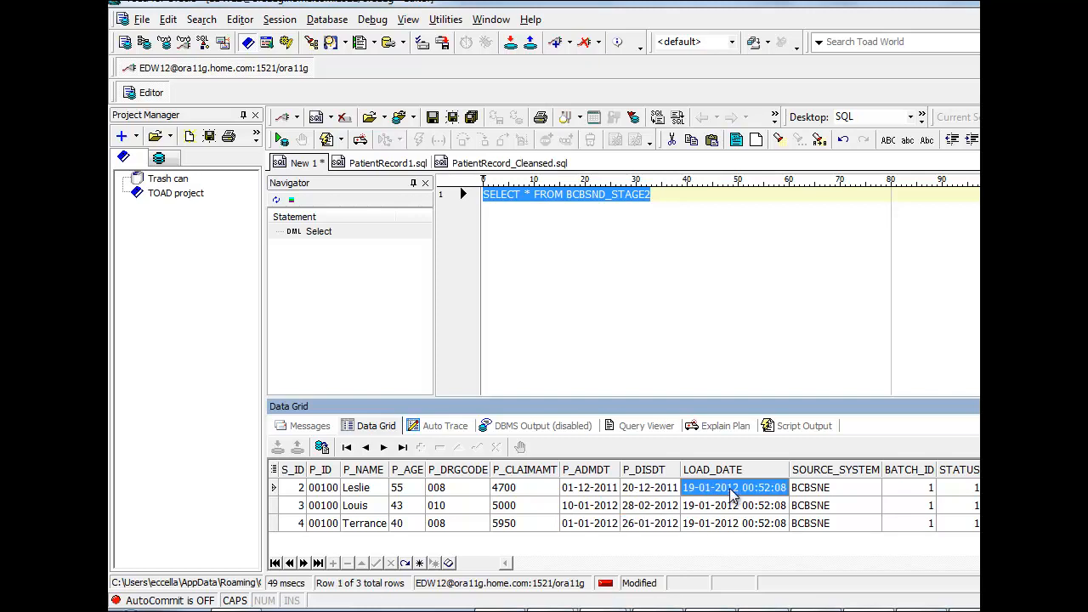
left_click(832, 492)
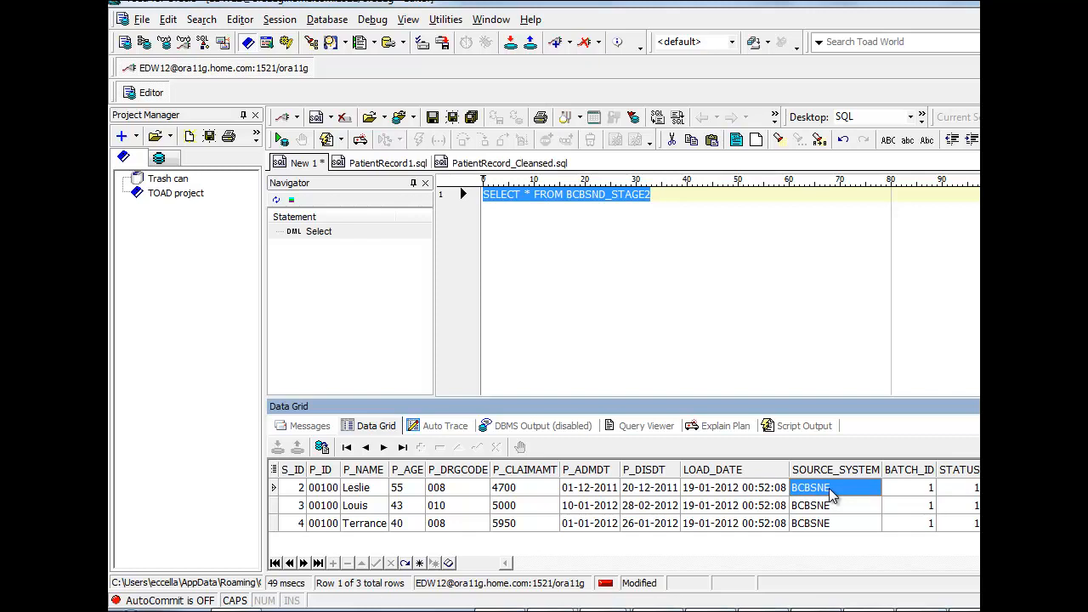
left_click(908, 487)
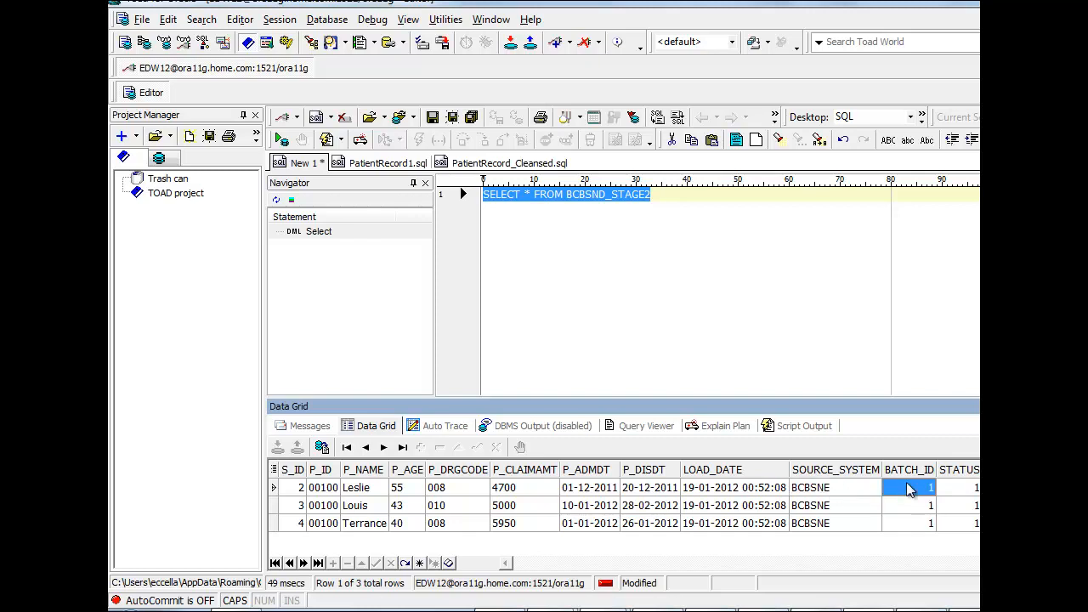
left_click(969, 488)
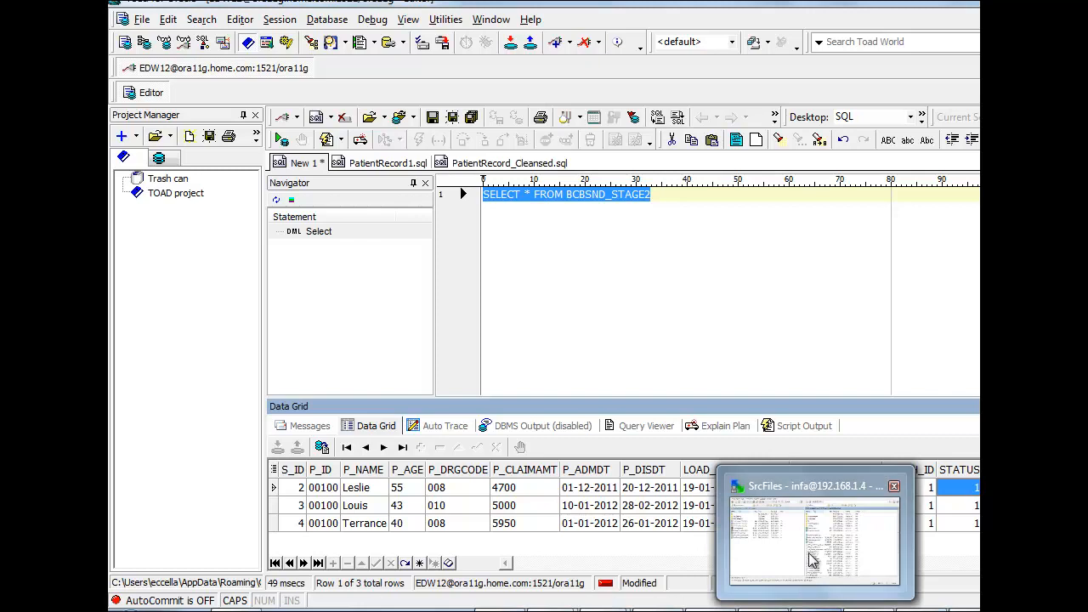
left_click(678, 529)
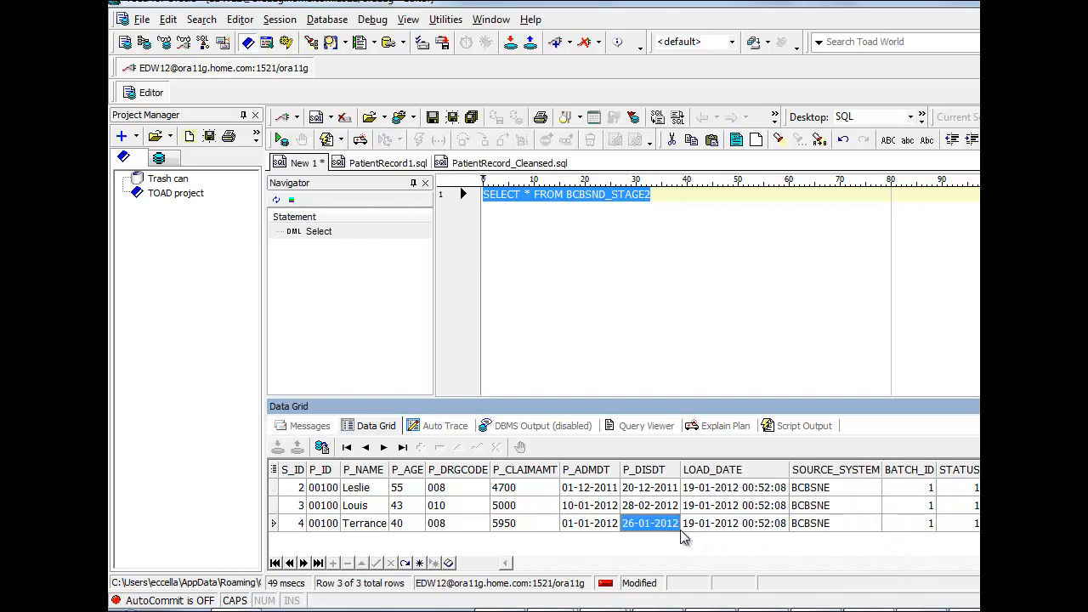